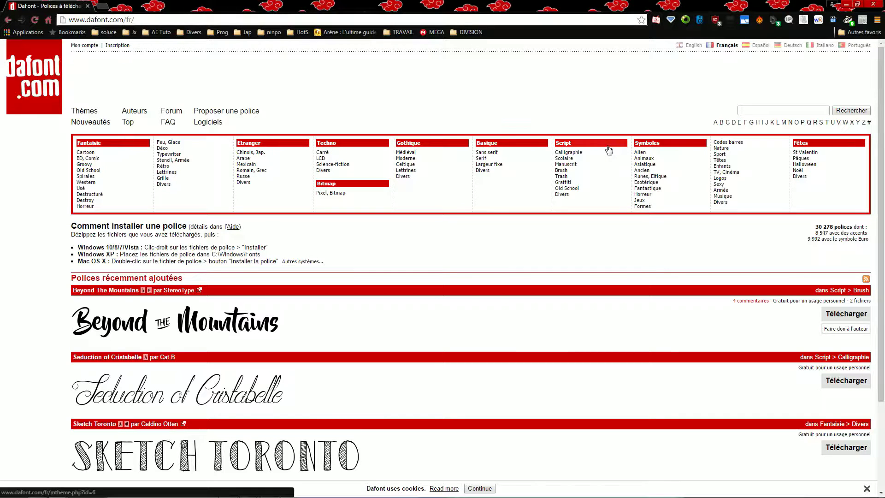
- Open the Fantastique category under Symboles and look through its fonts
left_click(680, 190)
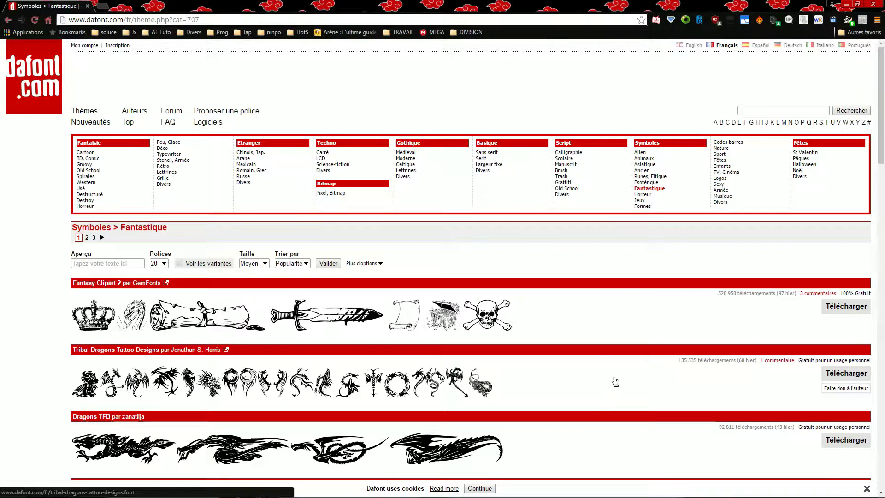
scroll(616, 382, "down", 15)
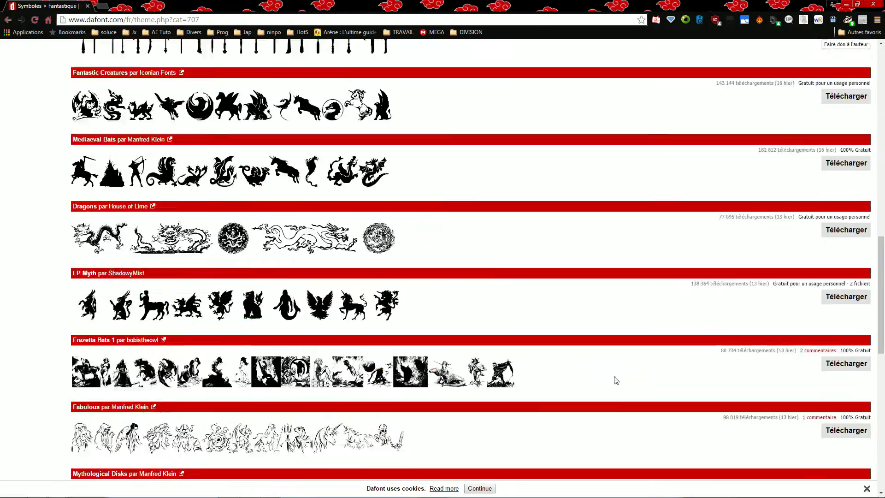
scroll(615, 381, "up", 20)
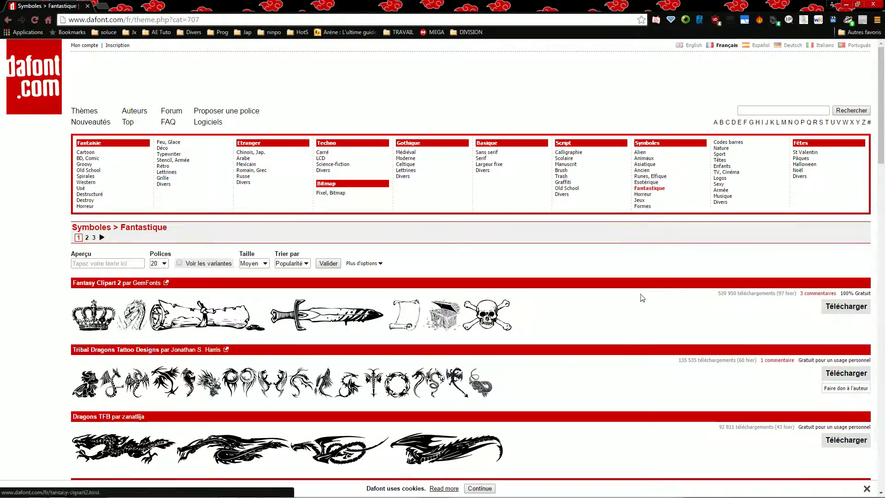
left_click_drag(647, 134, 655, 208)
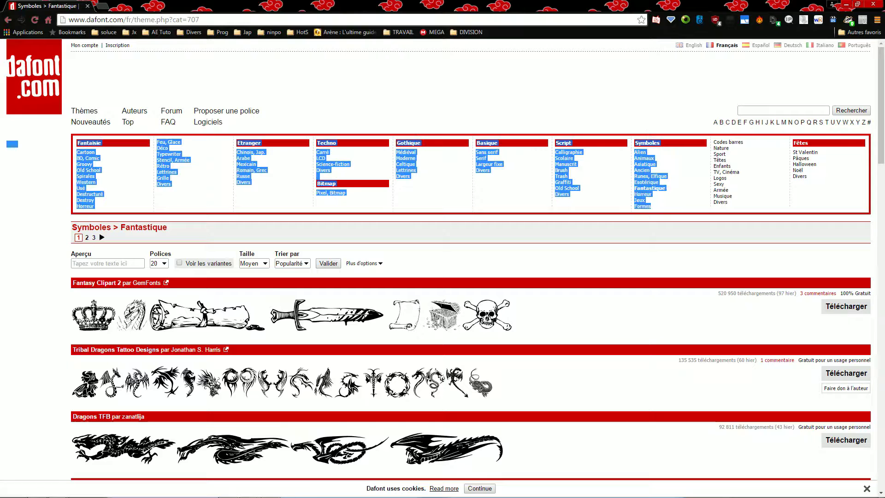
left_click_drag(753, 204, 768, 236)
left_click_drag(800, 211, 644, 153)
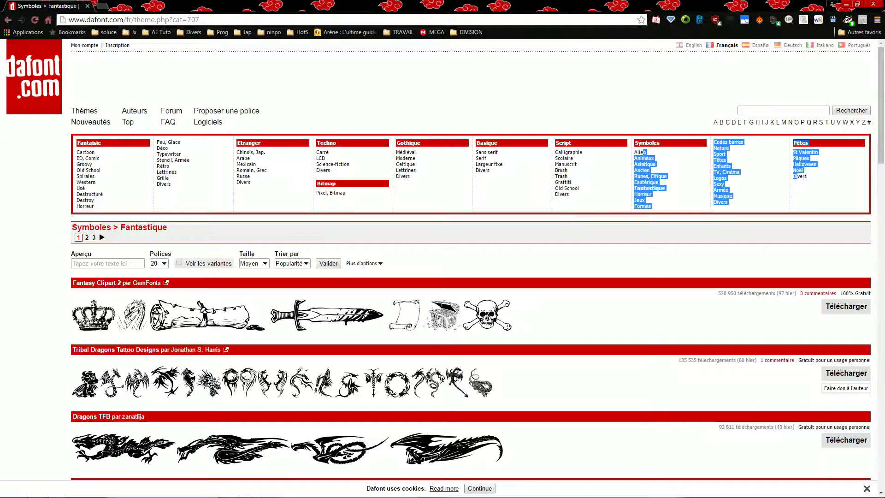
key("ctrl+plus")
key("ctrl+plus")
key("ctrl+plus")
key("ctrl+plus")
key("ctrl+plus")
key("ctrl+plus")
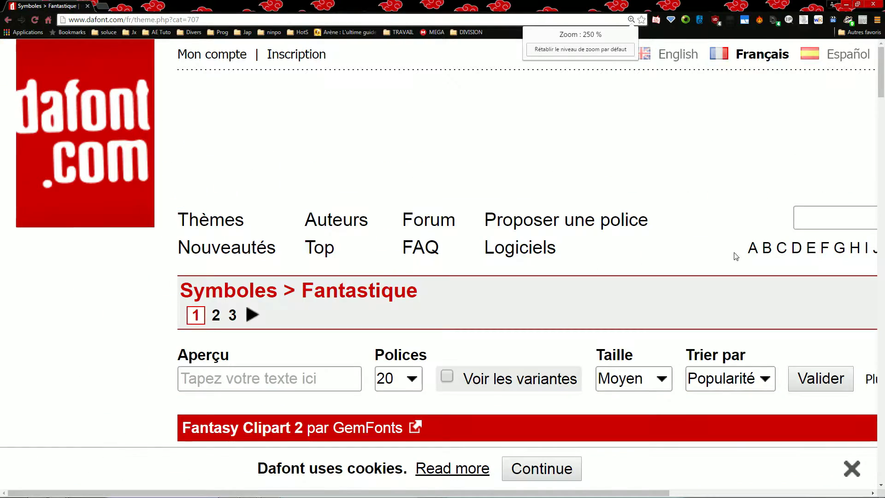
left_click_drag(536, 493, 719, 493)
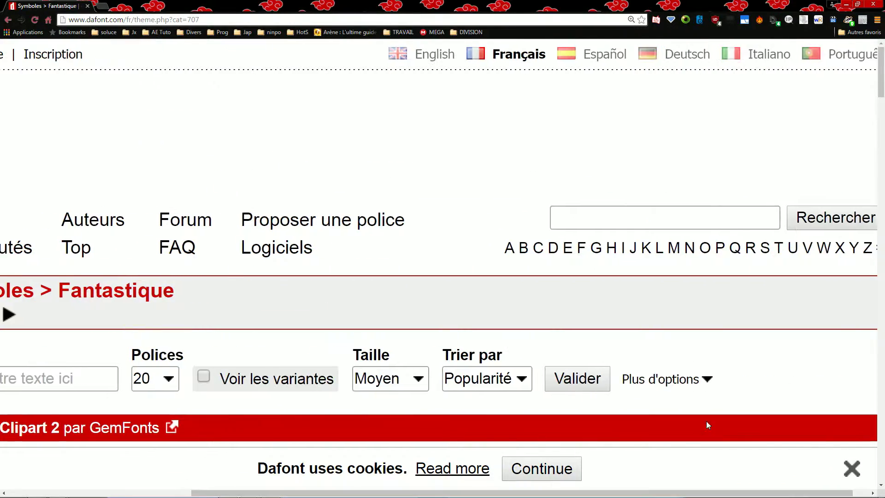
scroll(724, 401, "down", 3)
scroll(737, 380, "up", 3)
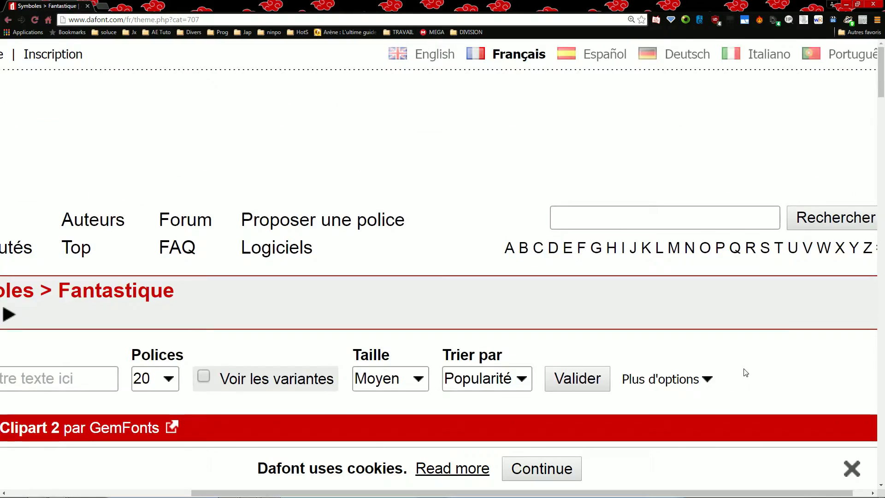
key("ctrl+minus")
key("ctrl+minus")
key("ctrl+minus")
key("ctrl+minus")
left_click(737, 289)
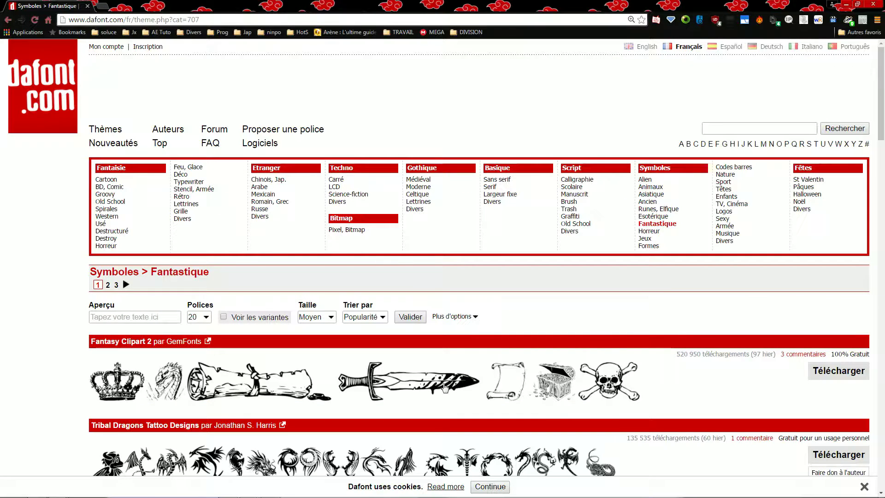
- Open the Animaux category under Symboles, reduce the page zoom to 90 % and skim the fonts
left_click(652, 186)
key("ctrl+minus")
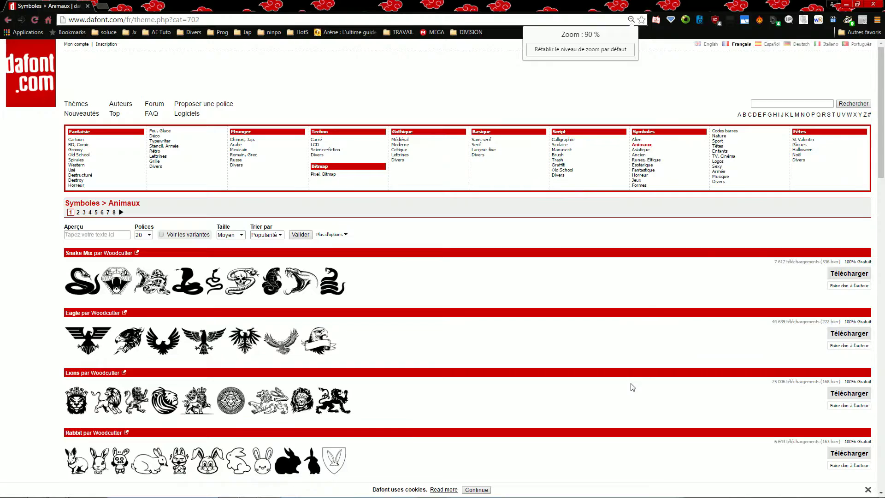
scroll(633, 387, "down", 7)
scroll(633, 387, "up", 6)
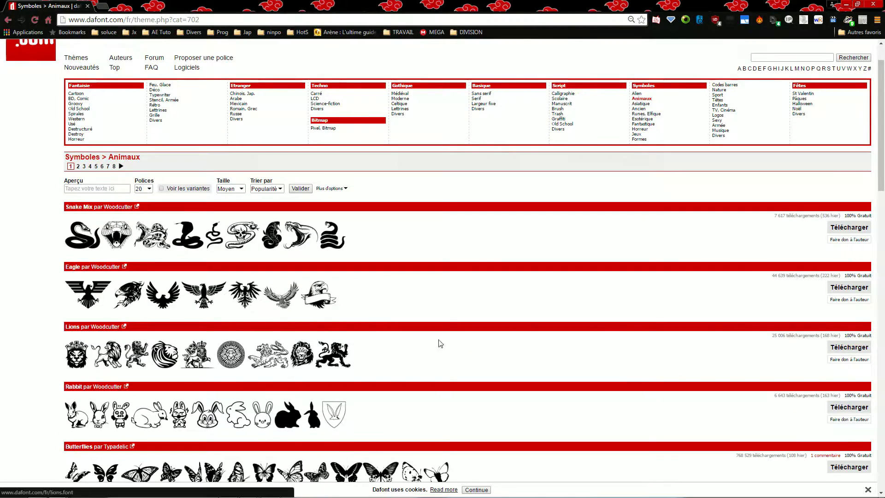
- Examine the Eagle font's character map, return to the Animaux list and look through its other symbol fonts
left_click(130, 316)
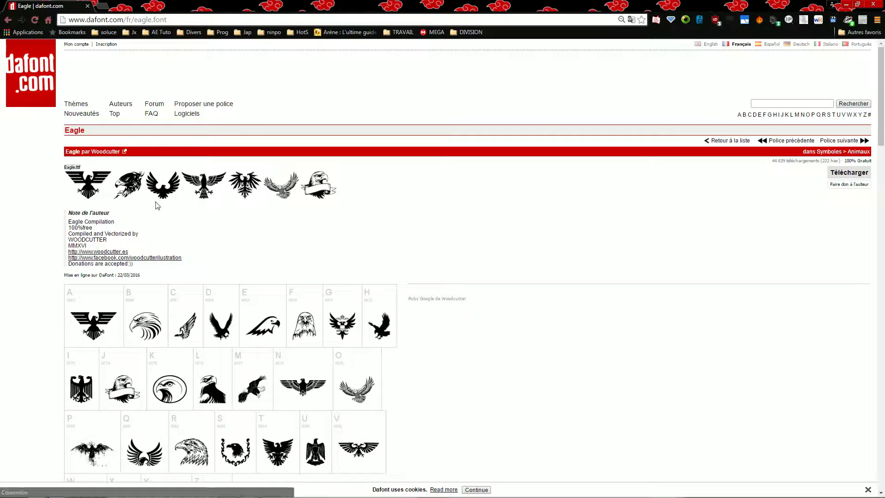
key("alt+Left")
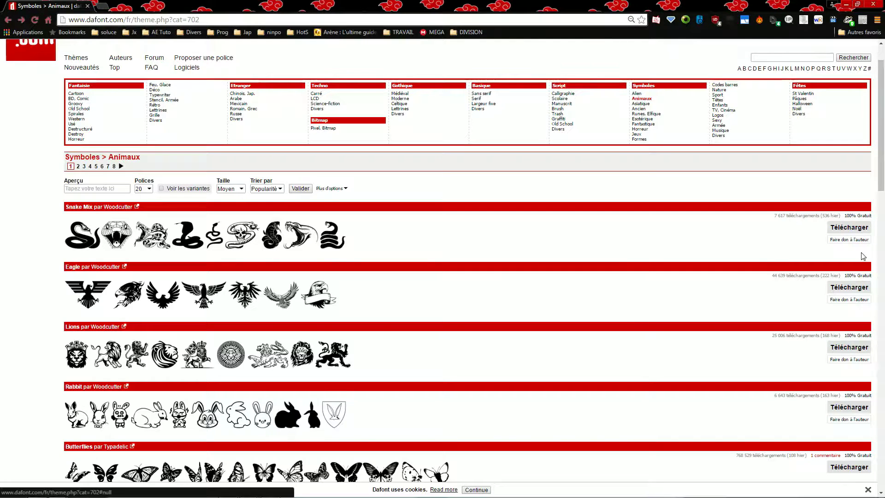
scroll(616, 381, "down", 15)
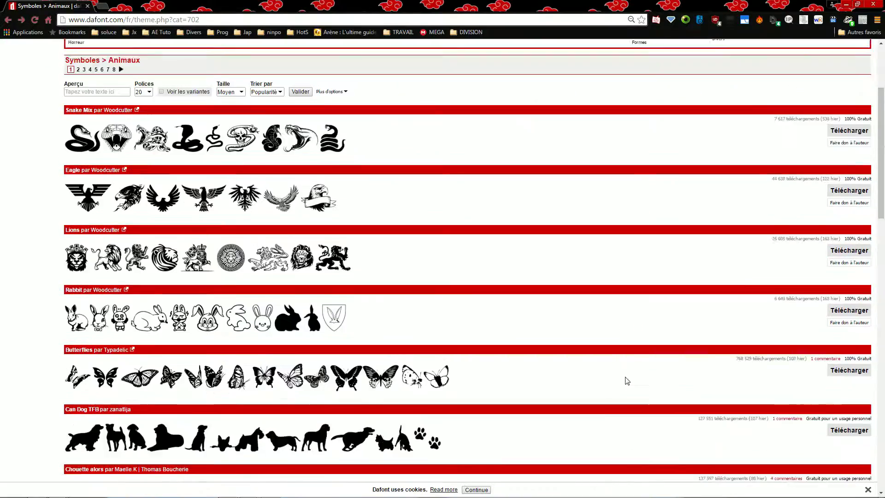
scroll(630, 379, "down", 7)
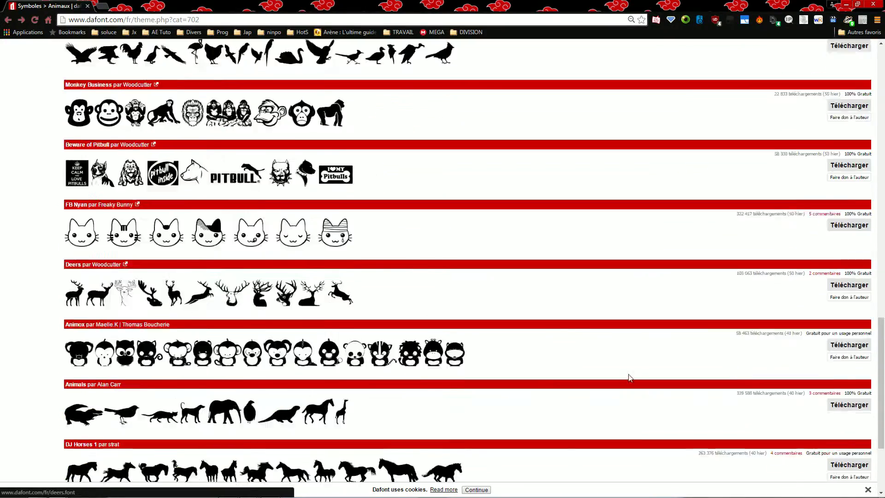
scroll(629, 378, "up", 9)
scroll(630, 379, "up", 8)
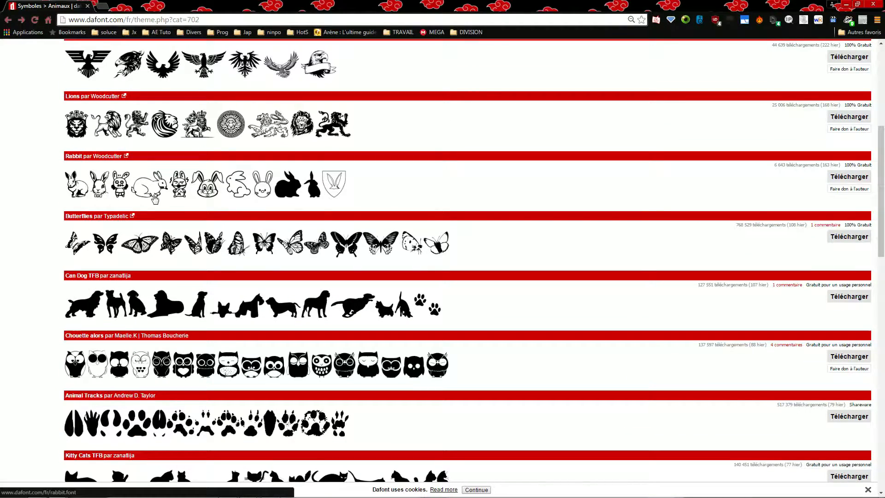
scroll(299, 297, "down", 2)
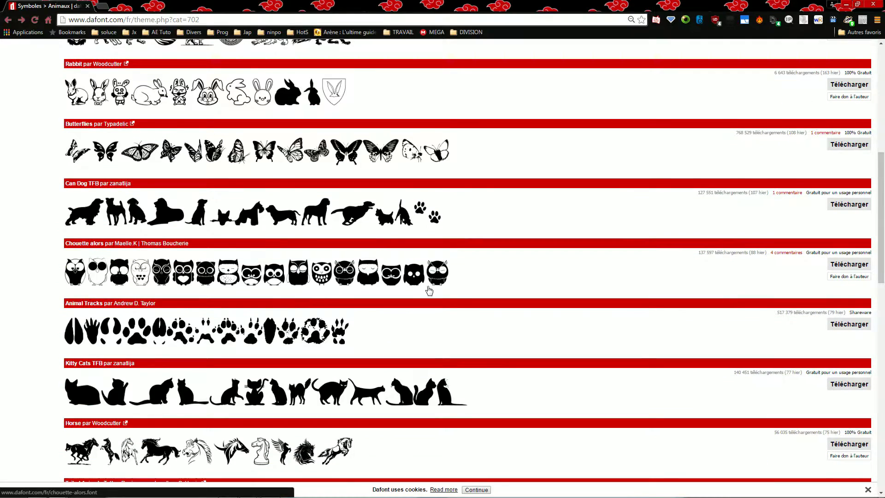
scroll(533, 316, "down", 5)
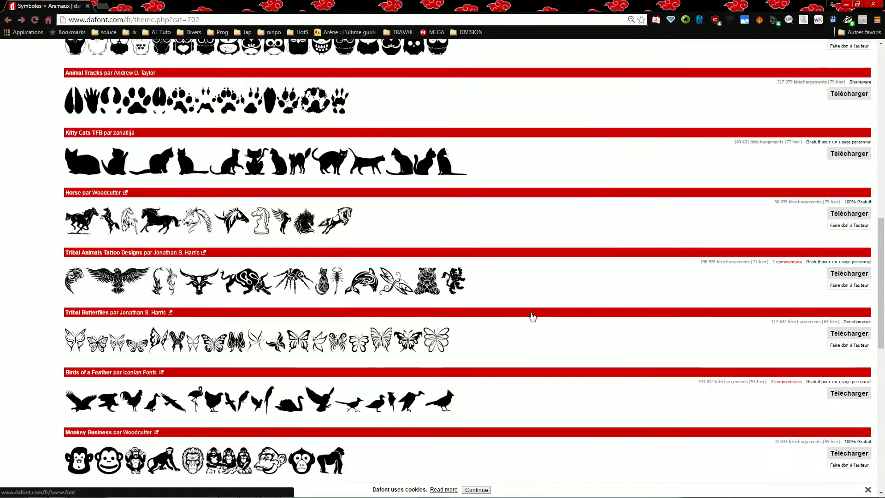
scroll(532, 316, "down", 3)
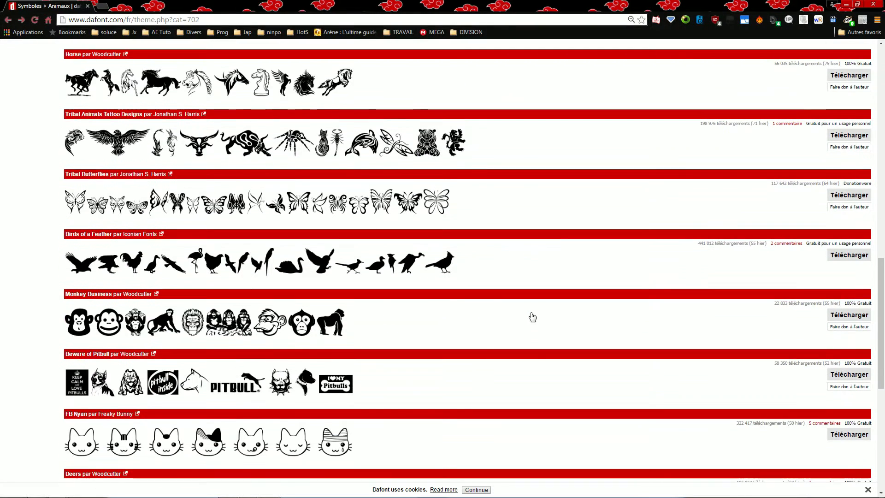
- Open the FB Nyan font's page, view its character map and download the font
left_click(105, 446)
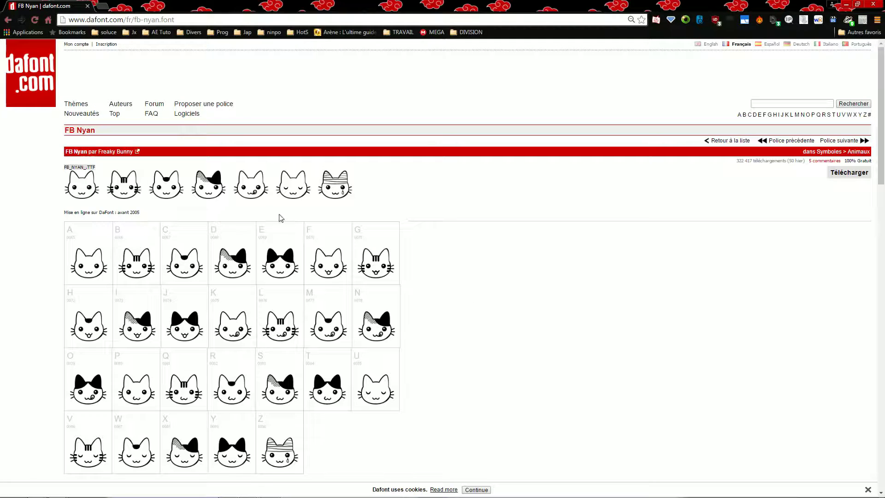
scroll(355, 343, "down", 1)
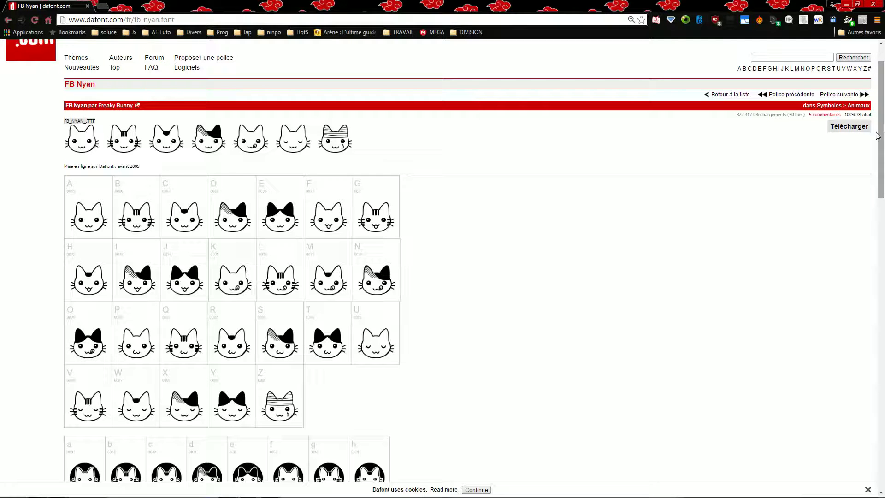
left_click(861, 130)
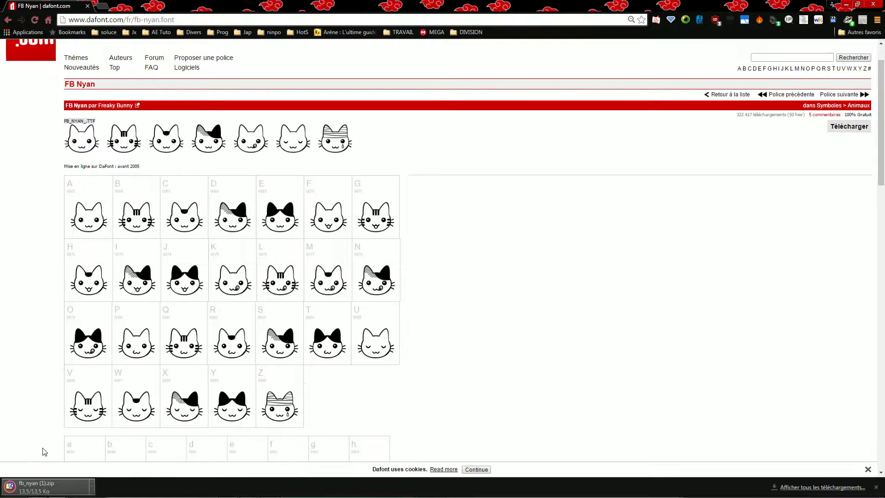
- Open the downloaded fb_nyan archive, preview FB_NYAN_.TTF, and close the preview and the archive
left_click(53, 488)
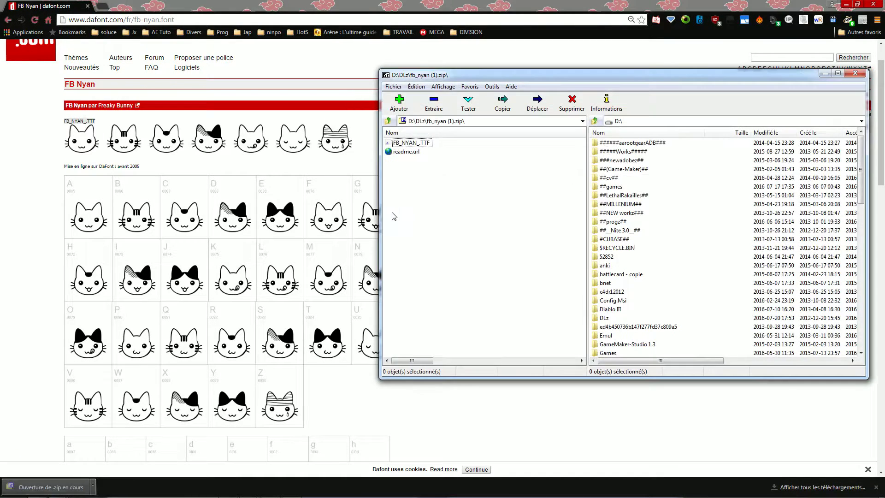
double_click(417, 144)
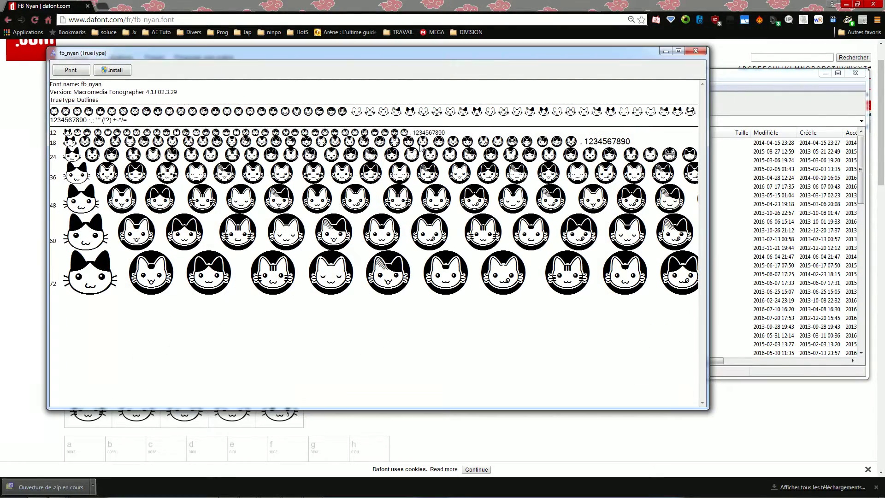
left_click(694, 52)
left_click(855, 73)
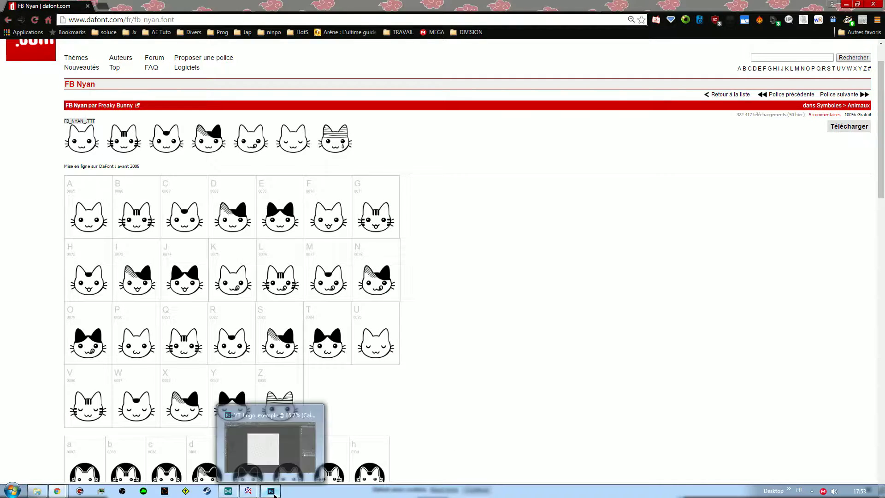
- Switch to Photoshop and review the new-document width and height settings without creating a document
left_click(276, 492)
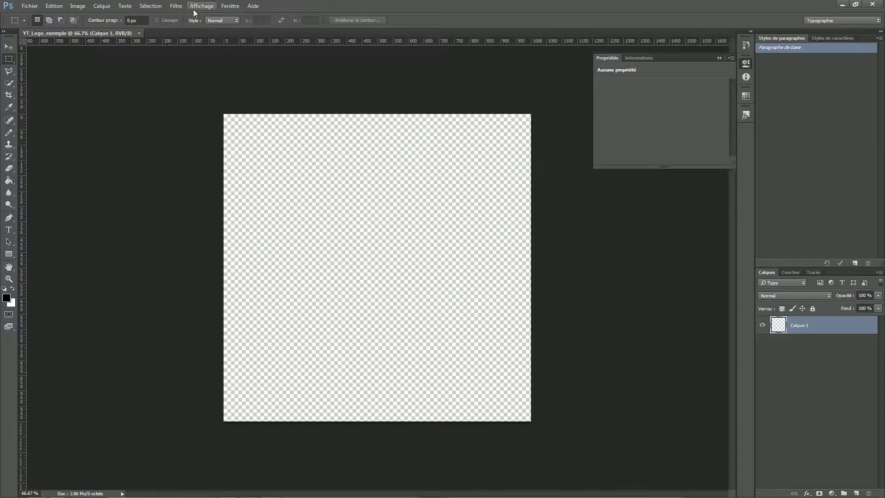
left_click(27, 6)
left_click(37, 14)
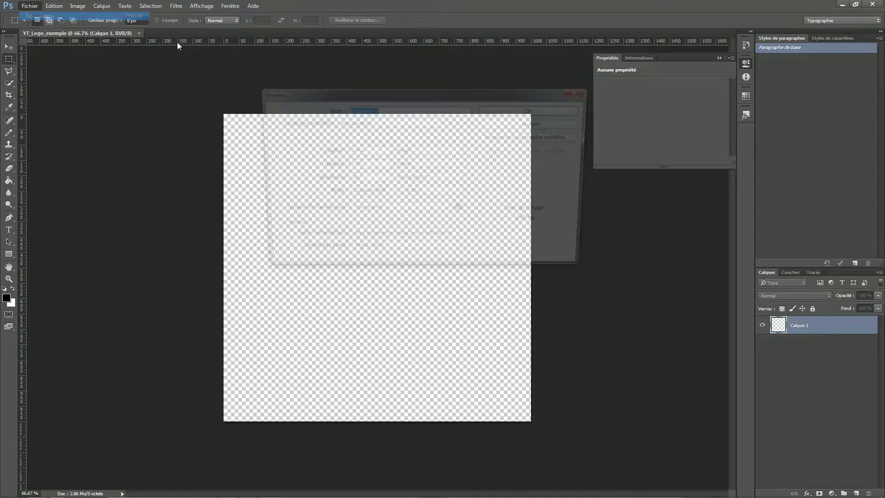
double_click(380, 151)
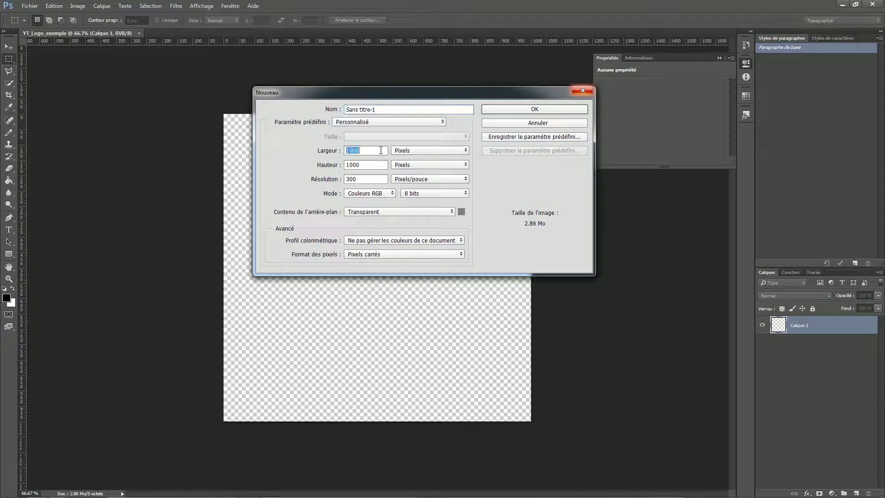
double_click(381, 164)
left_click(583, 92)
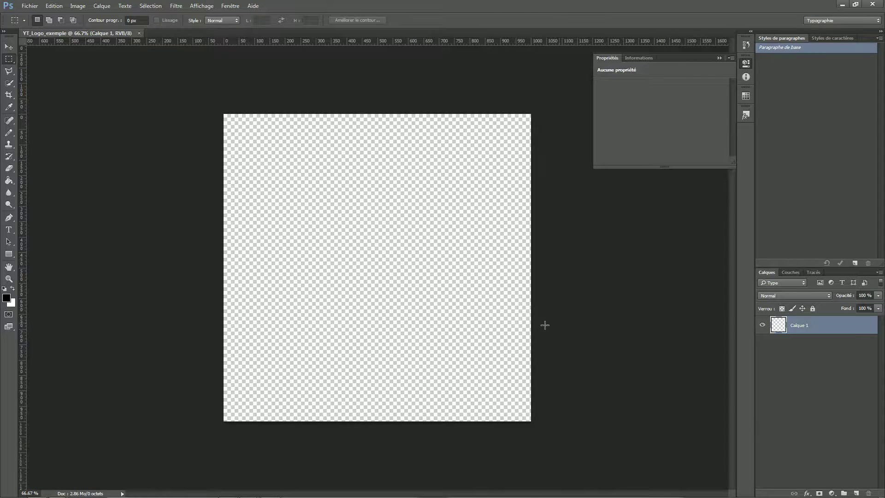
- Start a text layer in the upper part of the canvas and set its font to fb_nyan Regular
left_click(8, 229)
left_click(296, 223)
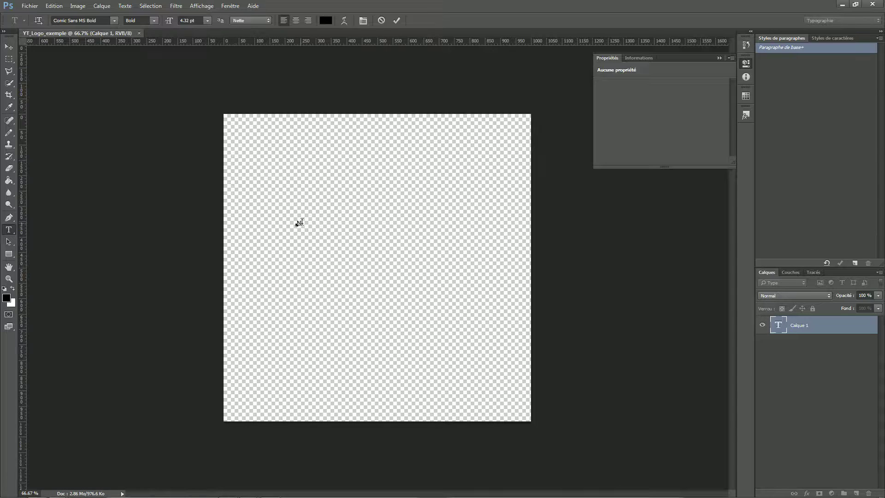
left_click(110, 21)
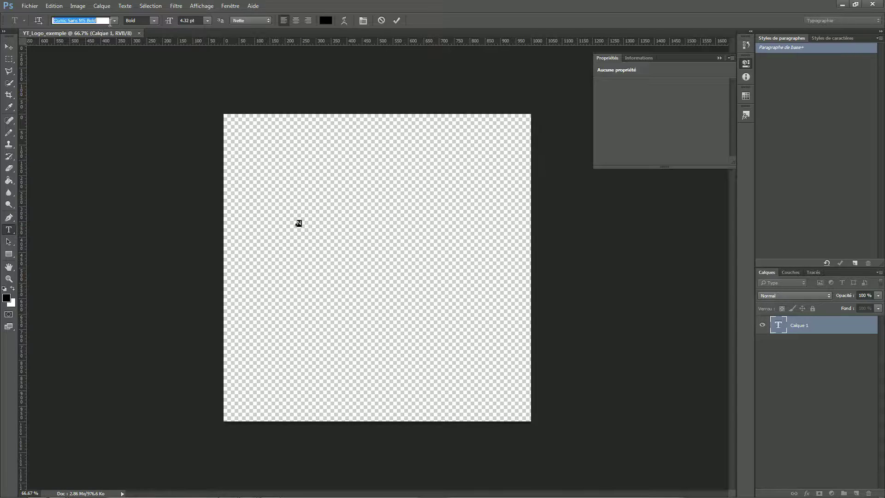
type("fb_nya")
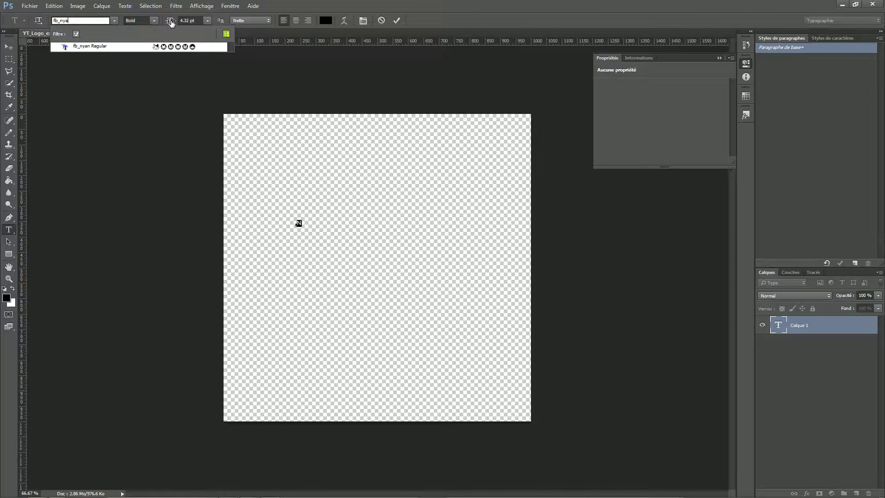
left_click(107, 47)
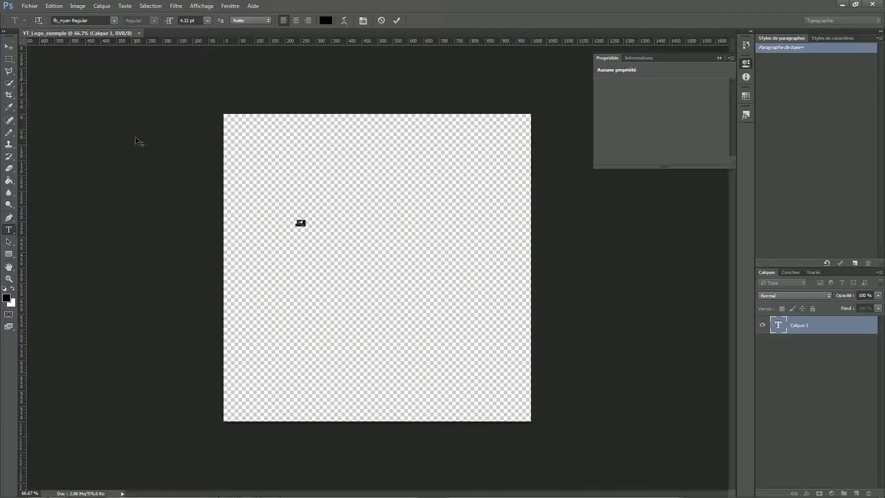
key("ctrl+t")
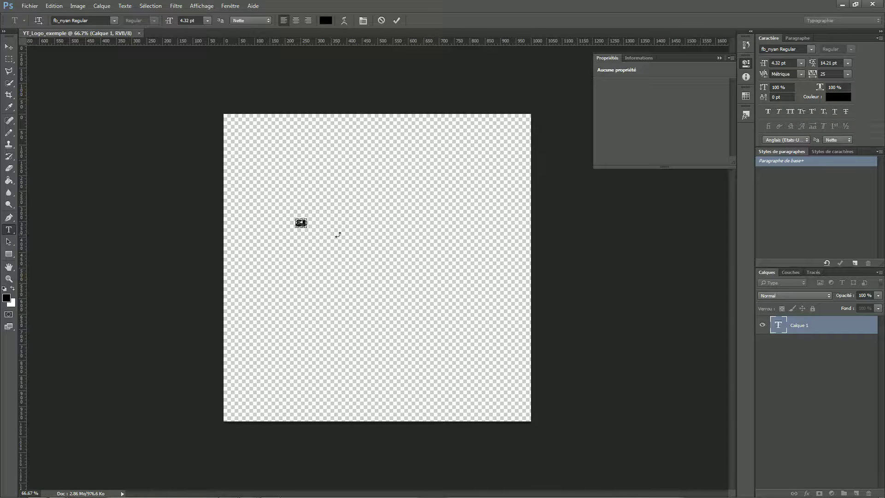
key("ctrl+t")
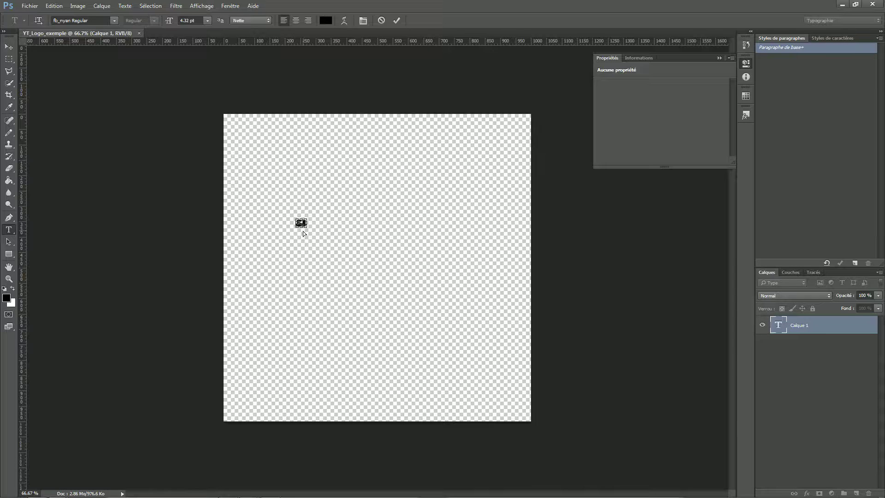
- Enlarge the cat glyph's text from its lower corner to several times its size and move it near the canvas centre
left_click_drag(312, 232, 437, 352)
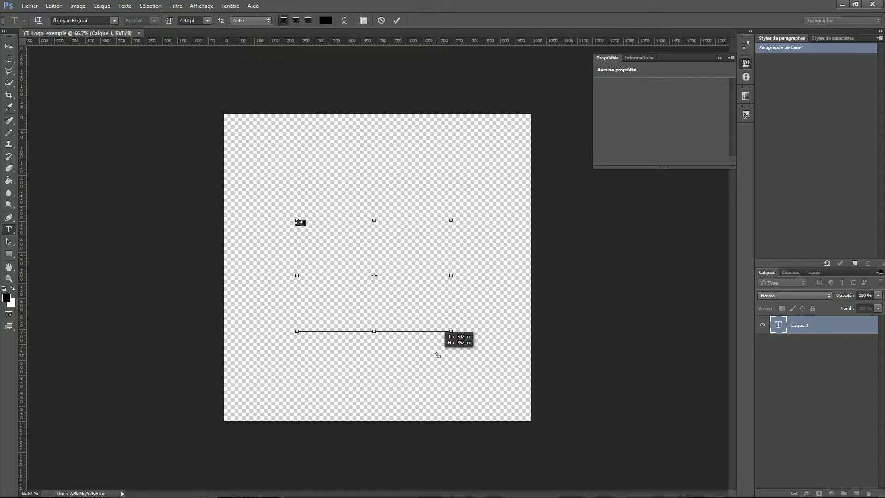
left_click(9, 47)
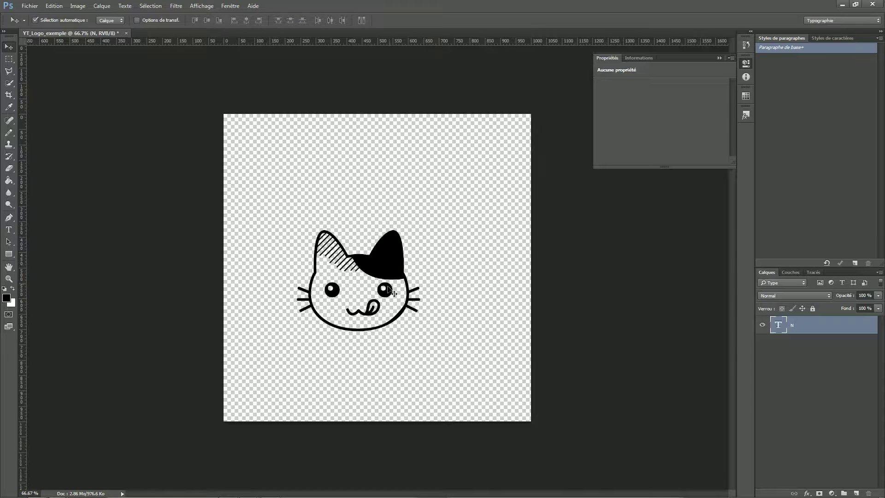
left_click_drag(382, 263, 400, 256)
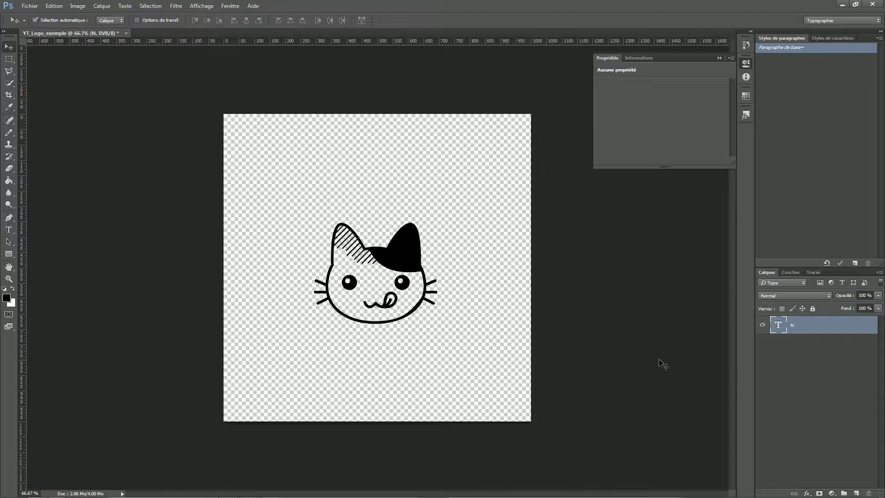
- Scale the cat text layer to 197.50% in width and height with Free Transform and centre the head on the canvas
key("ctrl+t")
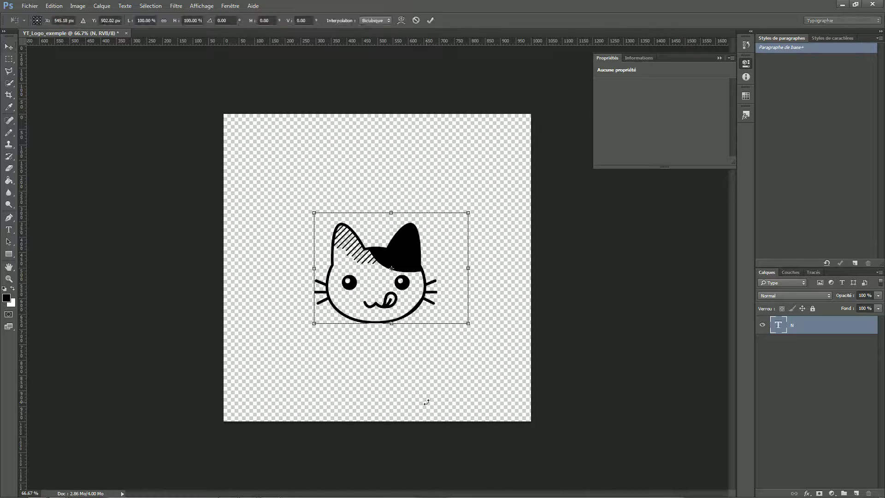
left_click_drag(470, 323, 618, 432)
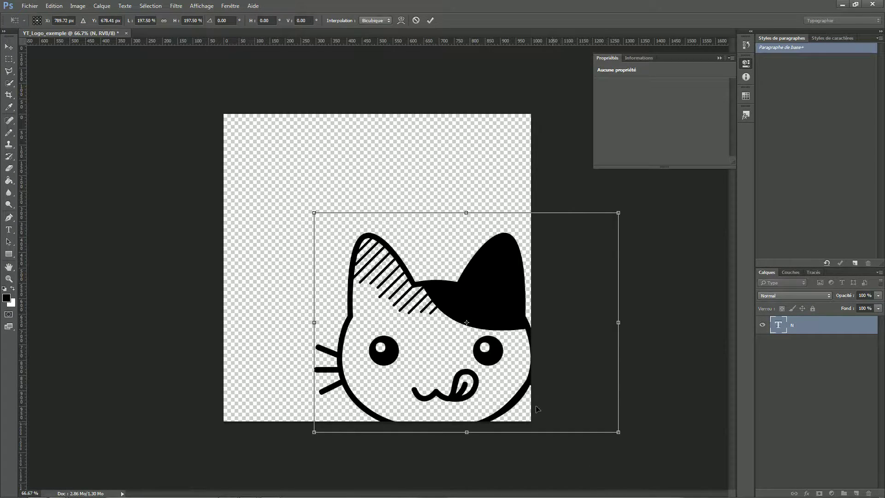
left_click_drag(503, 318, 450, 256)
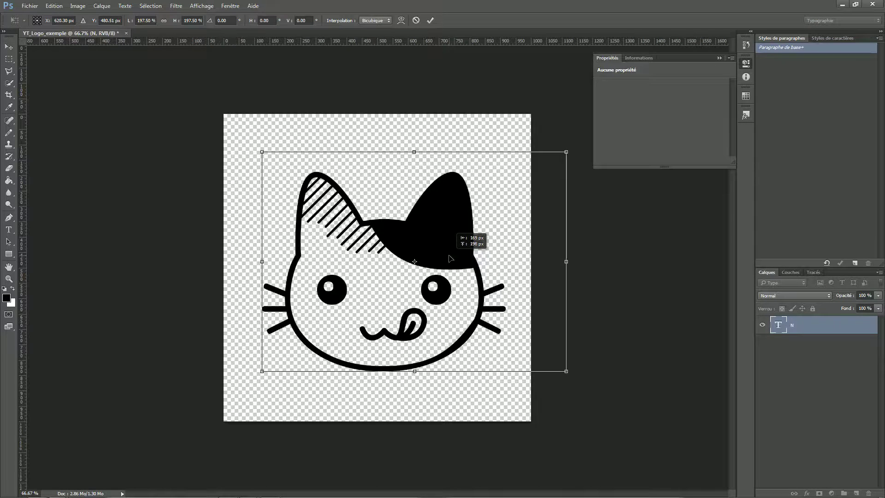
key("Return")
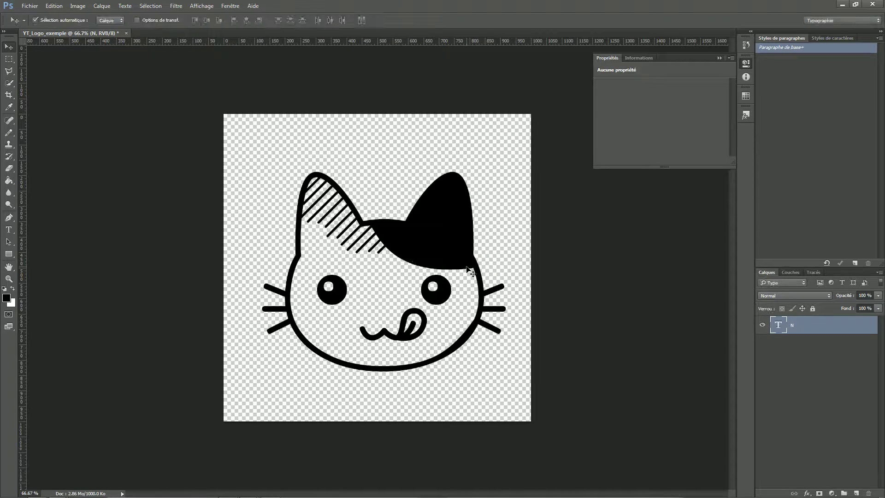
- Add a thin black outside stroke at 100% opacity to the cat text layer to thicken its lines
double_click(875, 326)
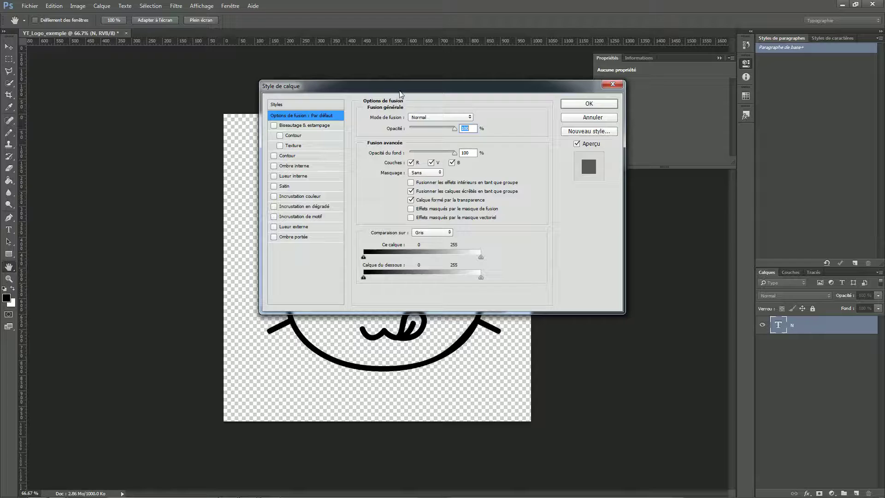
left_click_drag(401, 88, 724, 188)
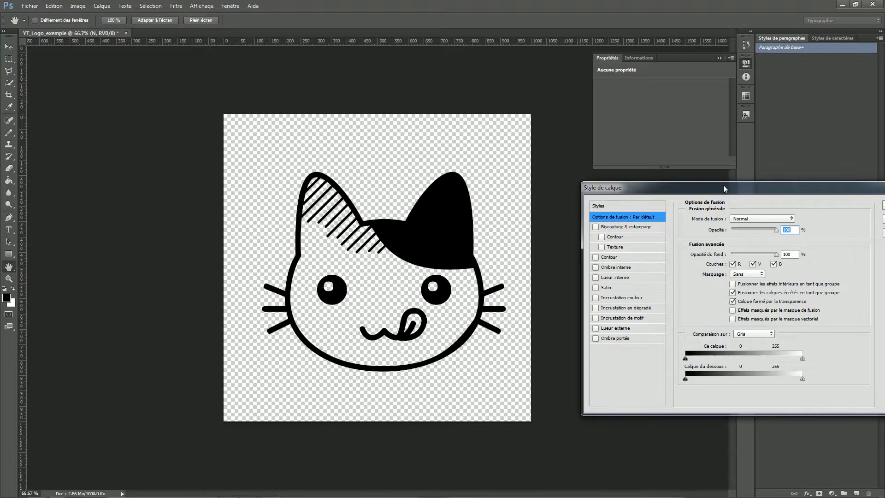
left_click(618, 259)
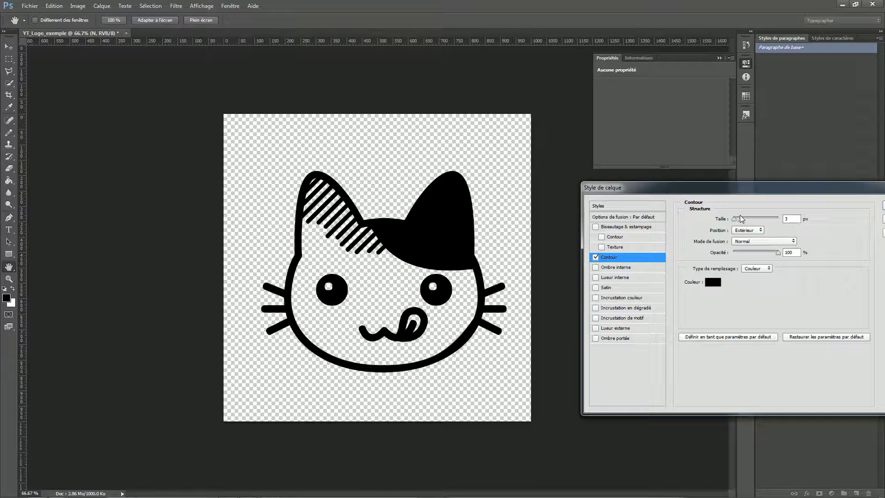
left_click_drag(736, 220, 735, 219)
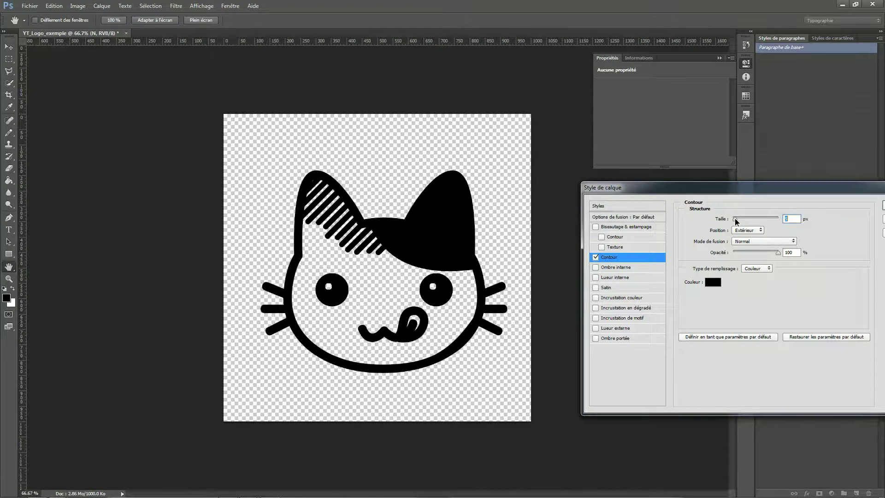
left_click_drag(843, 187, 514, 248)
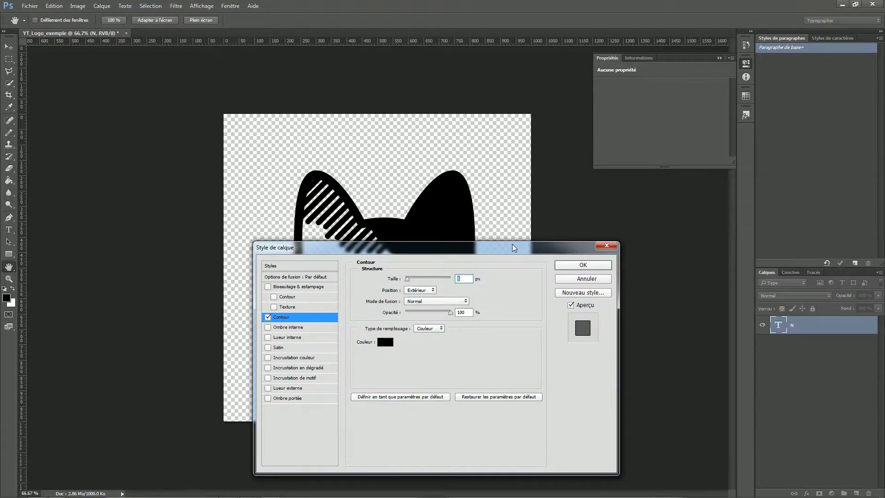
left_click(609, 267)
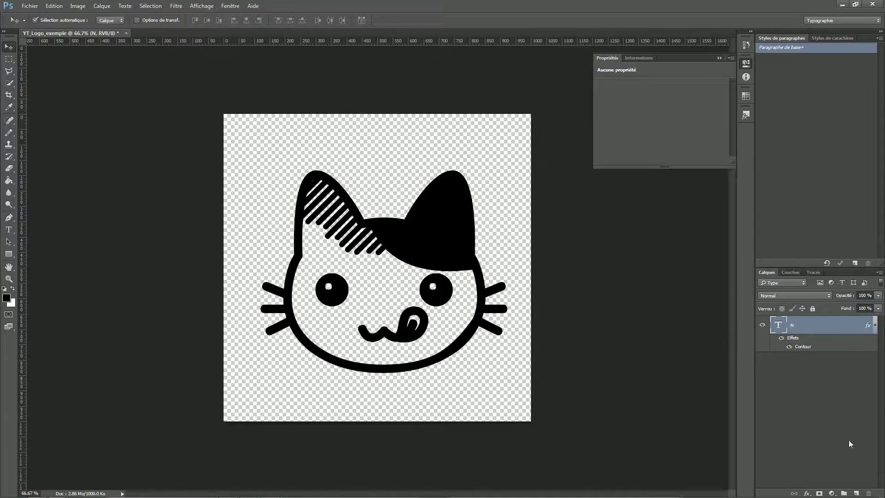
- Create a new layer beneath the cat text layer and trace the cat's face and hatched ear along its outline with the Polygonal Lasso
left_click(857, 493)
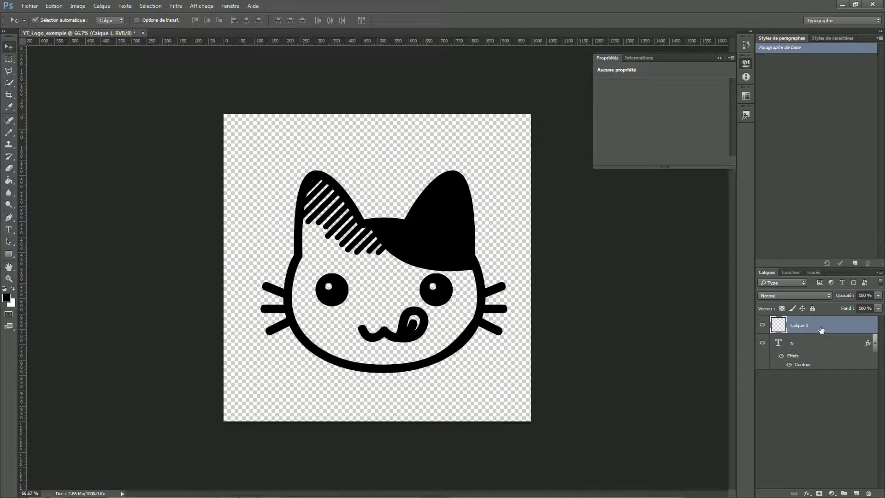
left_click_drag(822, 329, 815, 416)
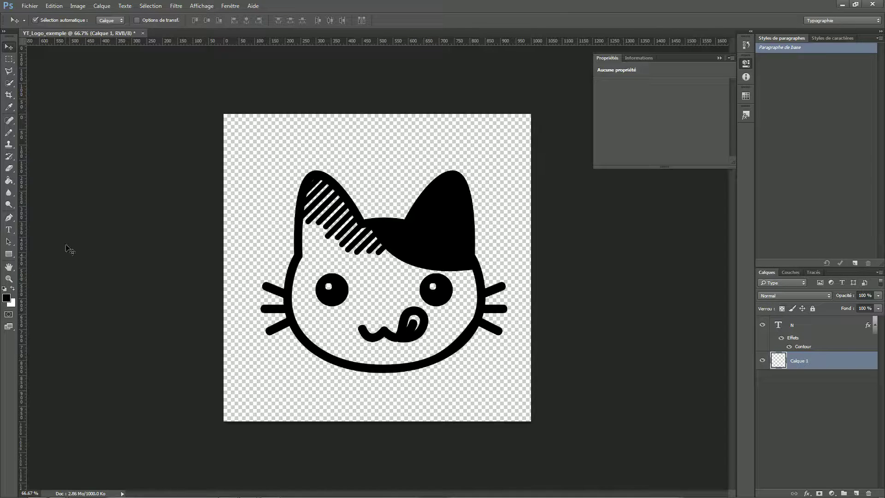
left_click(7, 72)
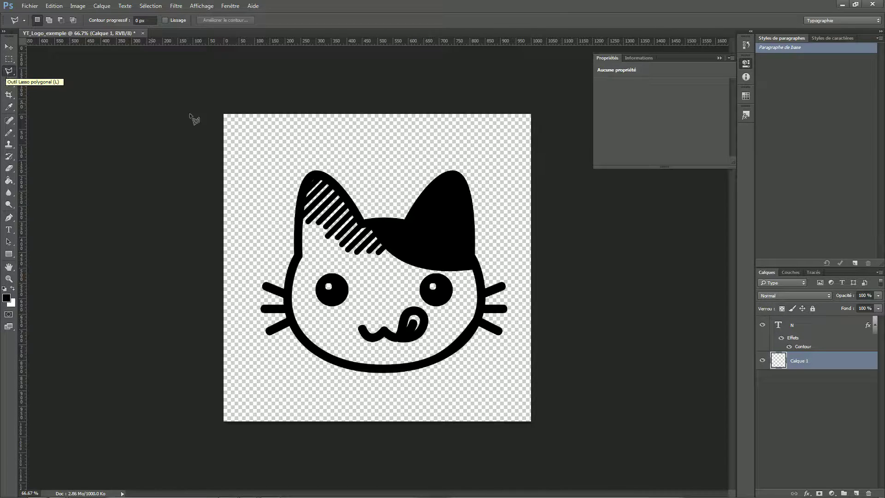
left_click(316, 176)
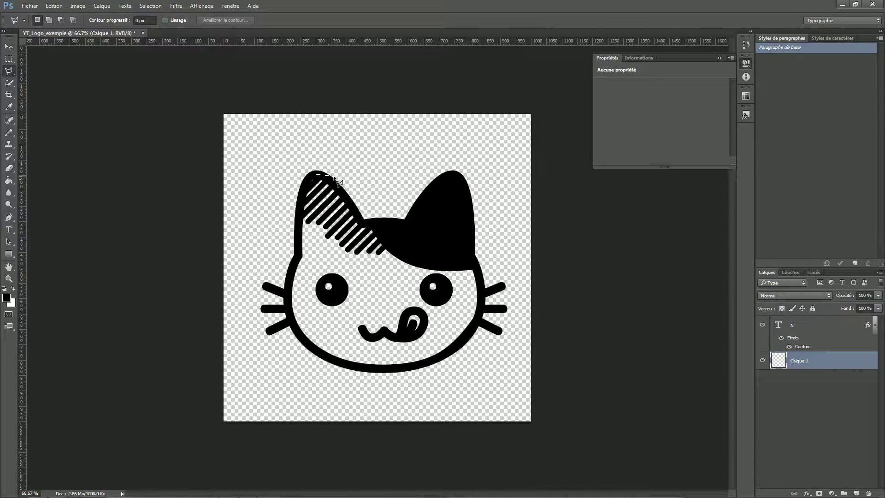
left_click(332, 178)
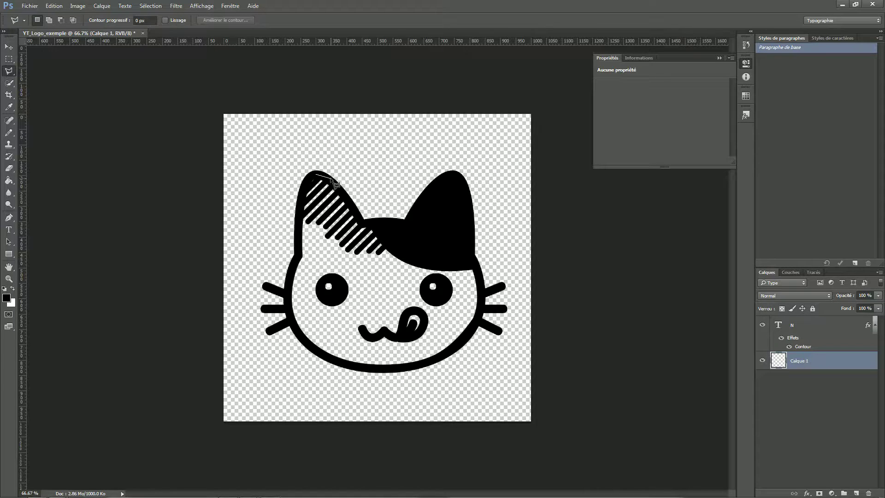
left_click(364, 224)
left_click(396, 221)
left_click(439, 194)
key("BackSpace")
left_click(473, 261)
left_click(482, 298)
left_click(477, 324)
left_click(448, 353)
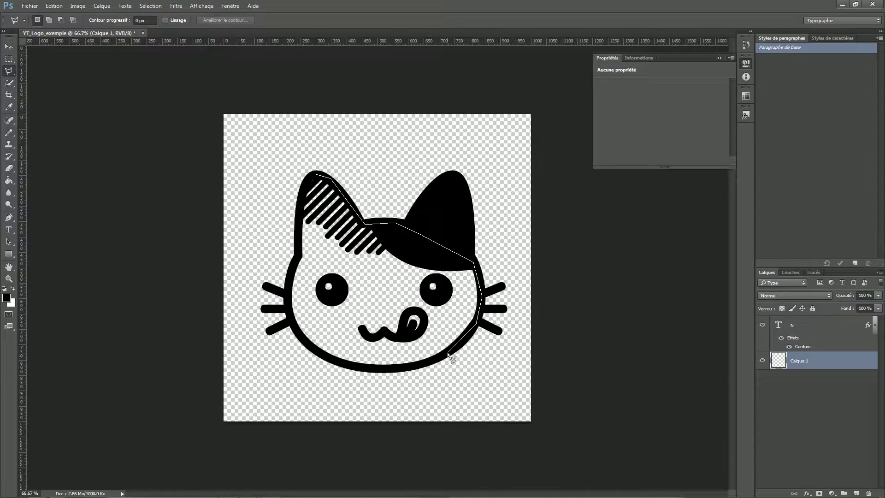
left_click(415, 365)
left_click(372, 369)
left_click(325, 359)
left_click(298, 335)
left_click(287, 301)
left_click(293, 269)
- Fill the traced face selection with the orange foreground colour #c57616 using the Paint Bucket and clear the selection
left_click(14, 183)
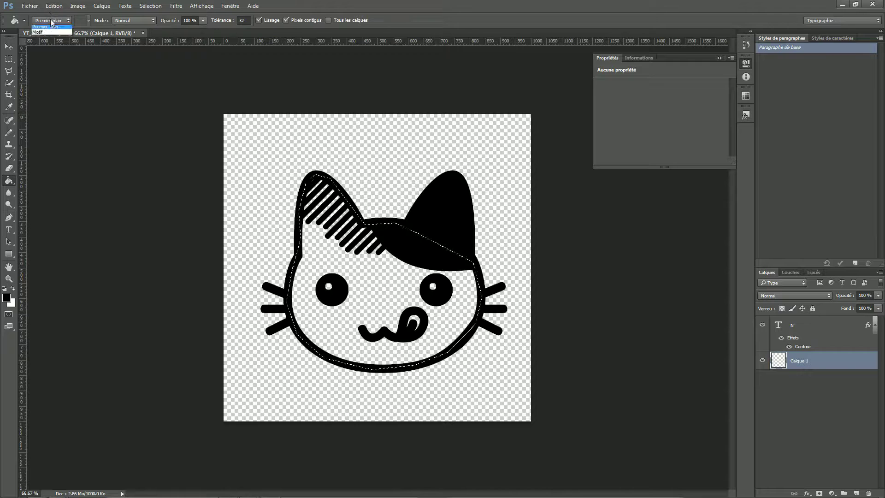
left_click(40, 32)
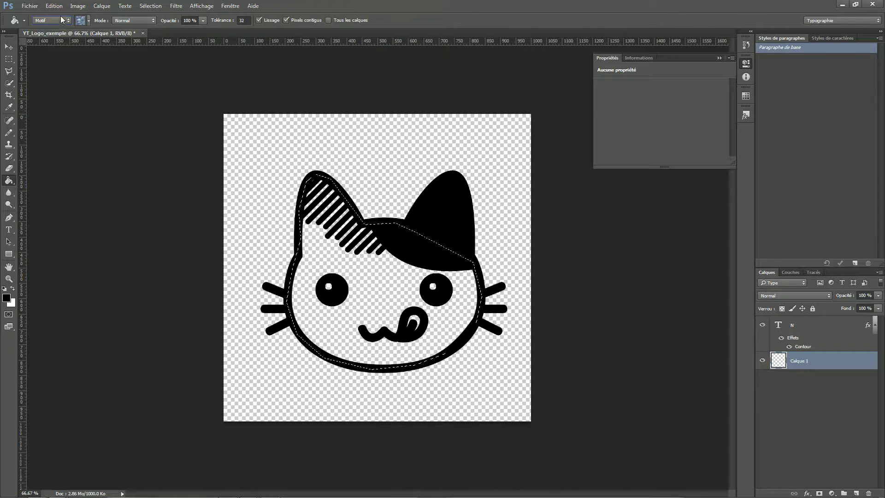
left_click(51, 21)
left_click(49, 25)
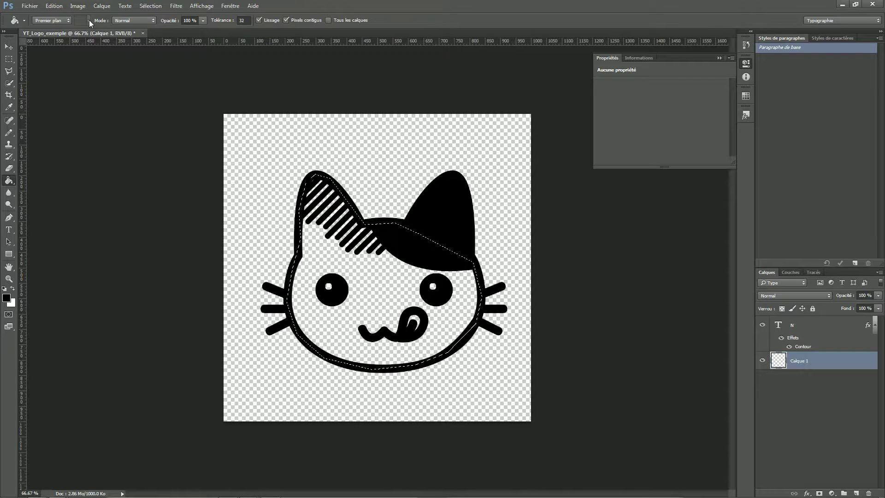
left_click(8, 297)
left_click(683, 356)
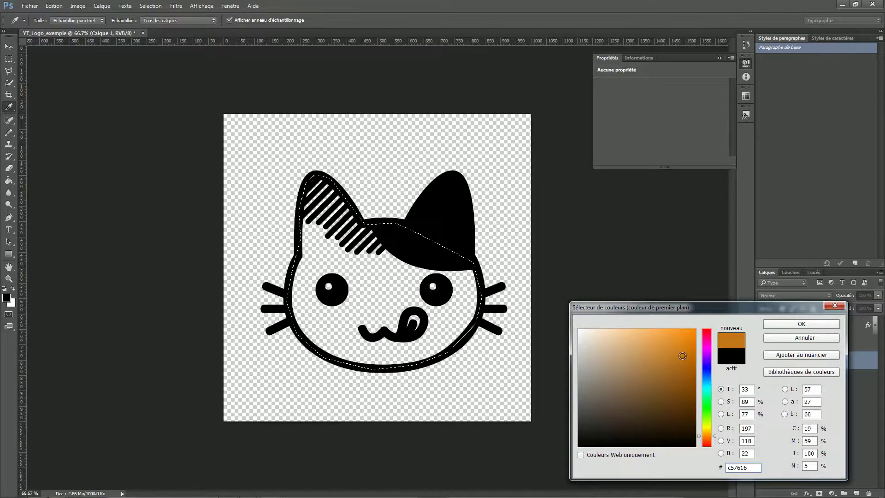
left_click(801, 323)
key("g")
left_click(383, 284)
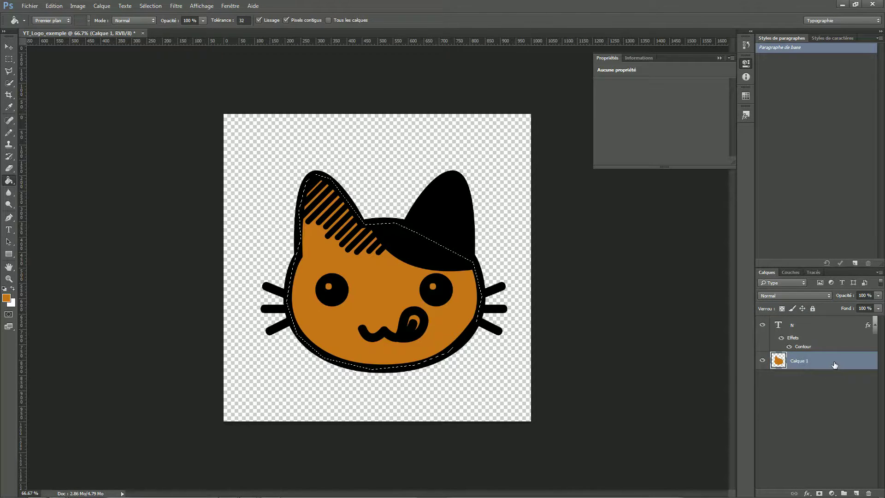
left_click(8, 47)
left_click(9, 59)
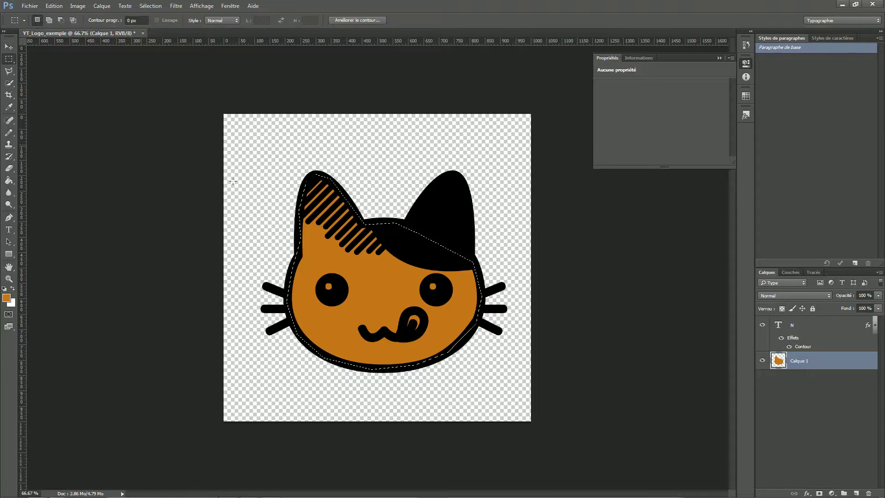
left_click(564, 257)
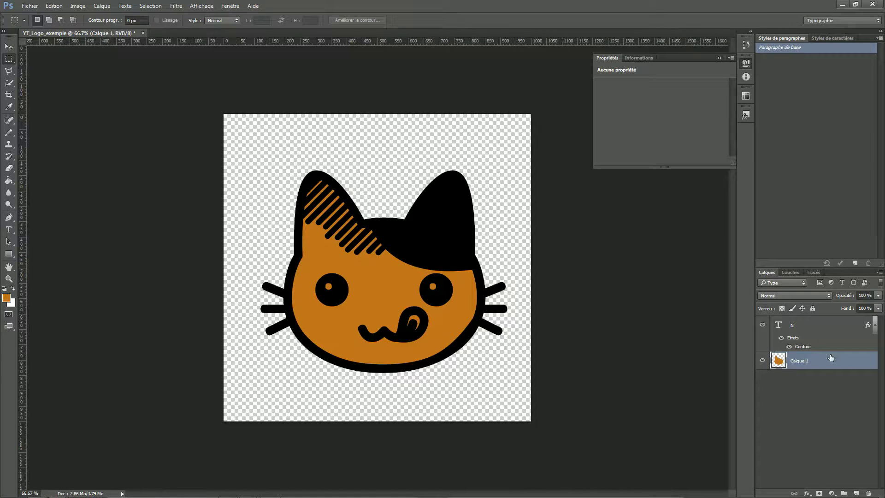
- Compare the orange fill layer and the cat text layer by hiding and showing each in turn
left_click(763, 361)
left_click(764, 360)
left_click(763, 325)
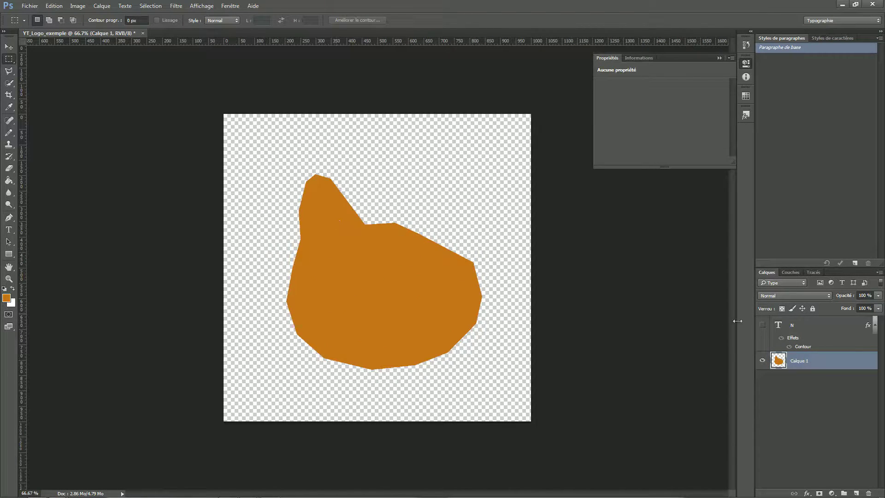
left_click(764, 325)
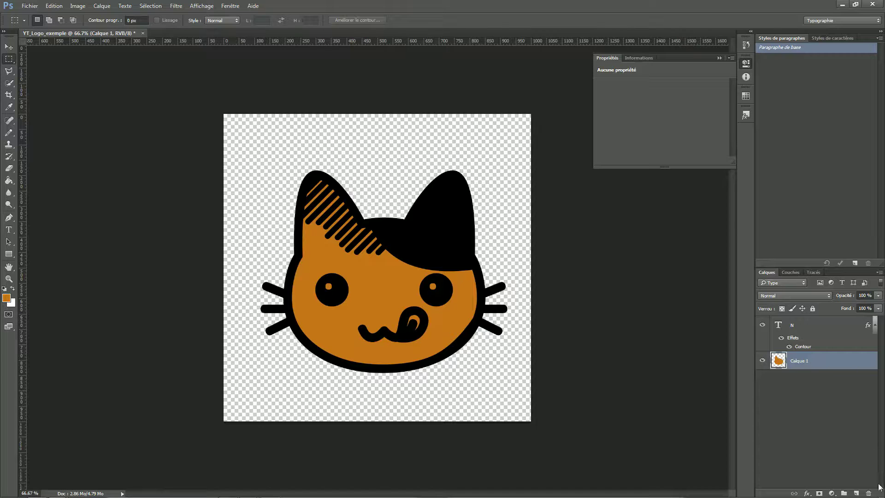
- Create a new layer above the orange fill and select the highlight of the cat's left eye with the Polygonal Lasso
mouse_move(851, 487)
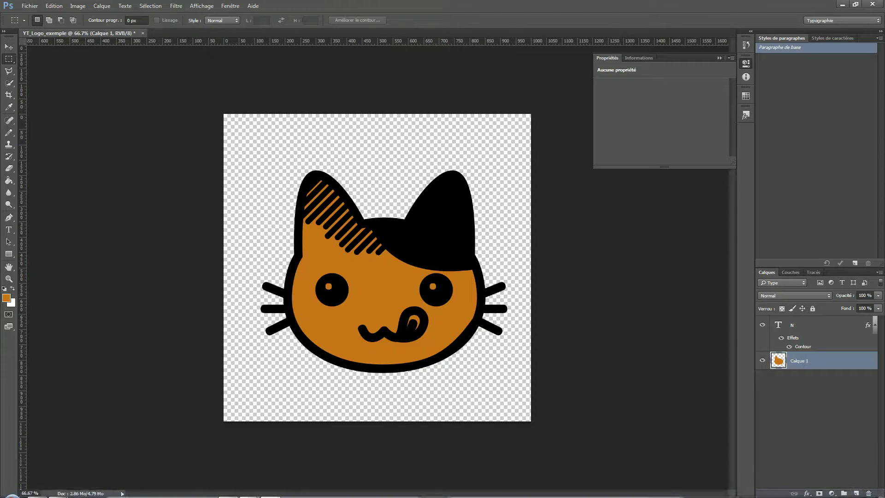
left_click(856, 493)
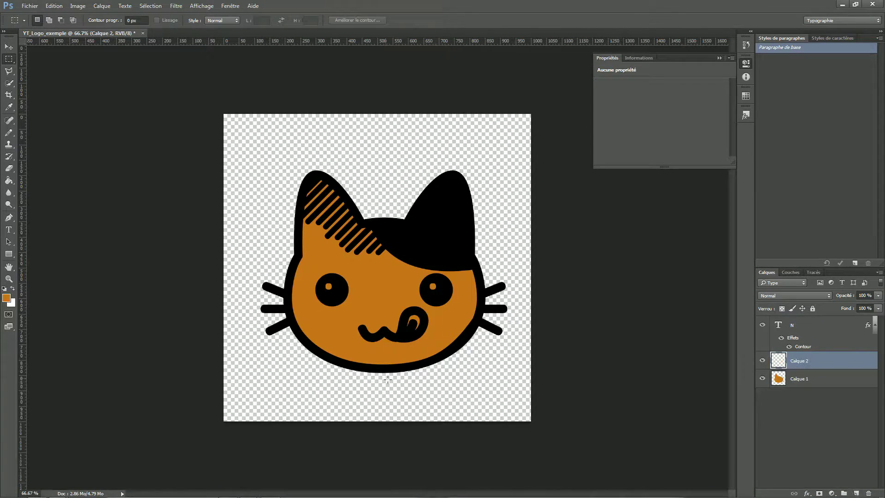
left_click(9, 71)
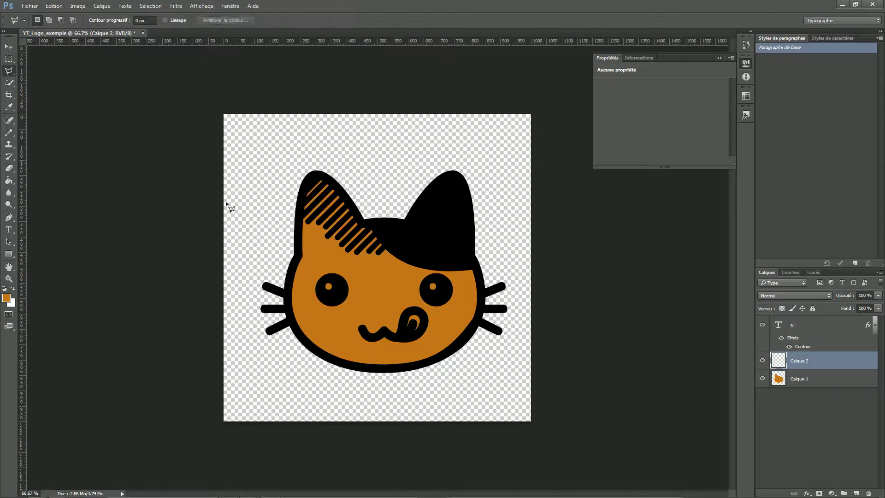
left_click(327, 281)
left_click(336, 280)
left_click(336, 294)
left_click(326, 300)
left_click(322, 289)
left_click(328, 280)
- Swap the foreground colour to white and fill the left eye's highlight selection with the Paint Bucket
left_click(8, 180)
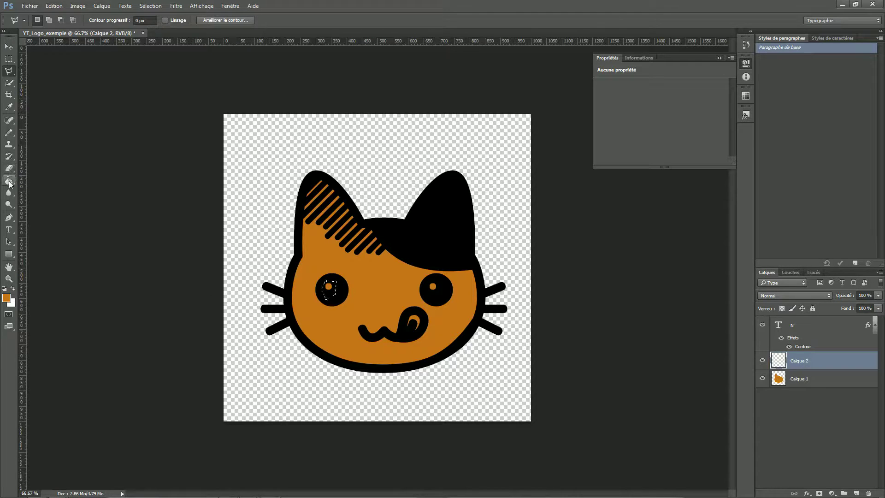
left_click(12, 289)
left_click(329, 287)
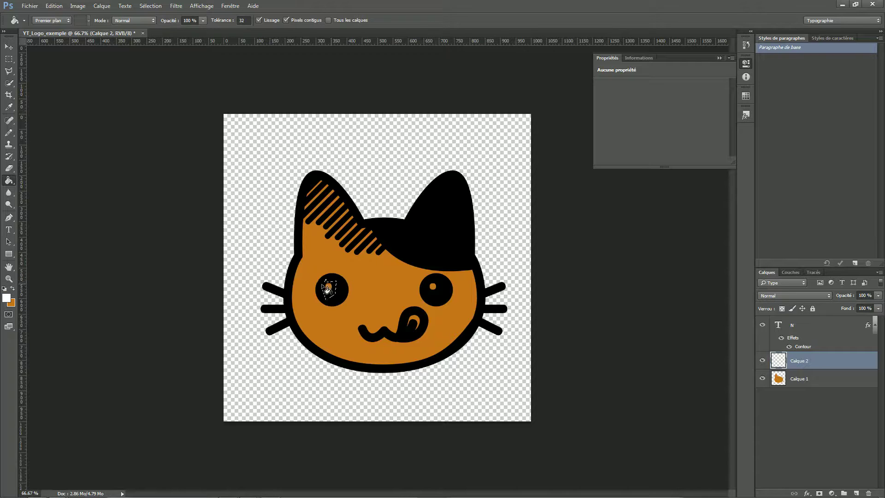
- Outline the highlight of the cat's right eye with the Polygonal Lasso on the eye highlight layer
left_click(9, 59)
left_click(10, 71)
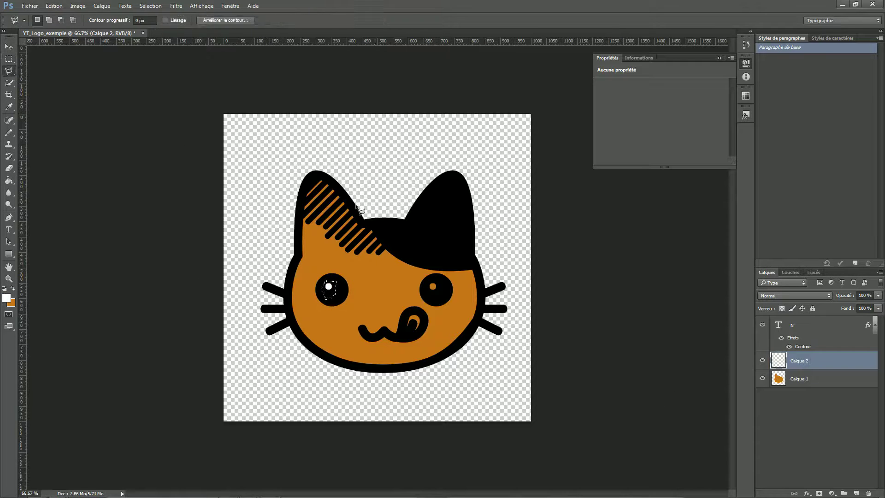
left_click(437, 278)
left_click(443, 294)
left_click(428, 284)
left_click(437, 279)
- Fill the right eye's highlight selection with white, clear the selection and save the document as YT_Logo_exemple.psd
left_click(8, 180)
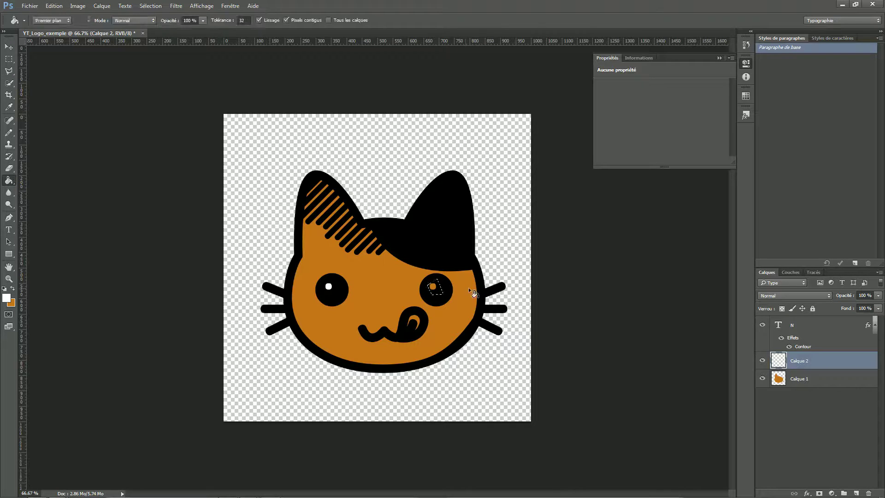
left_click(427, 287)
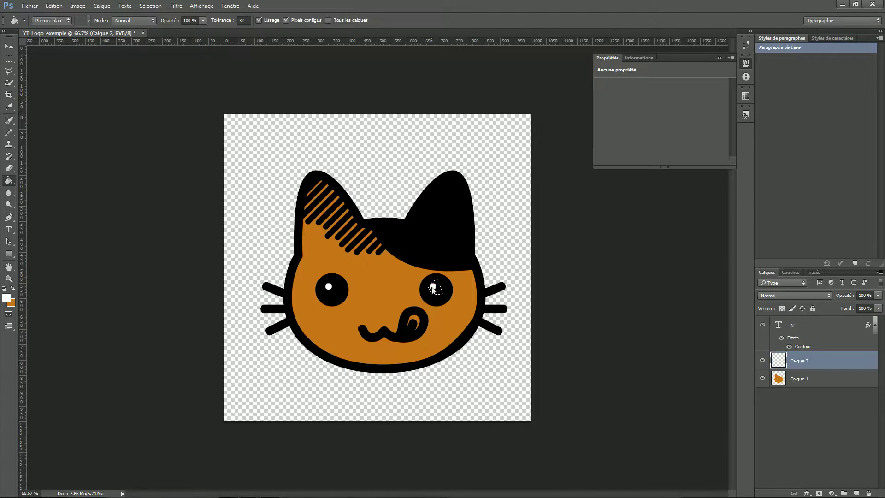
left_click(10, 59)
left_click(179, 203)
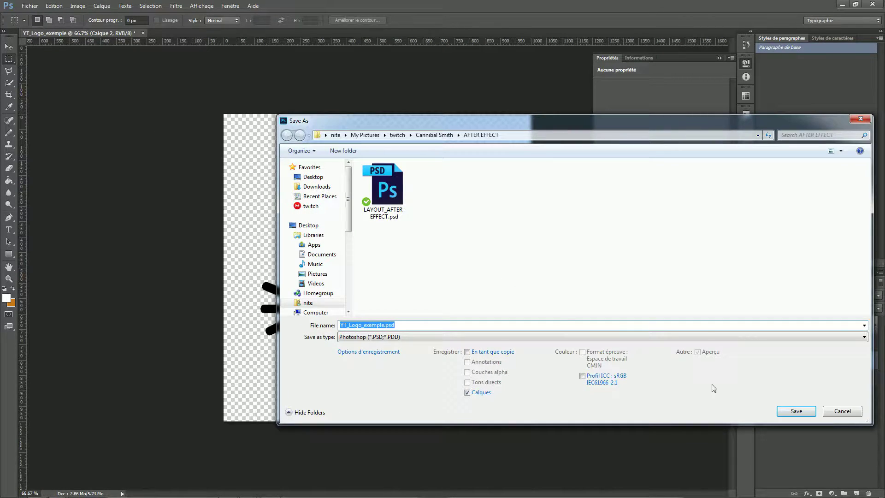
left_click(797, 411)
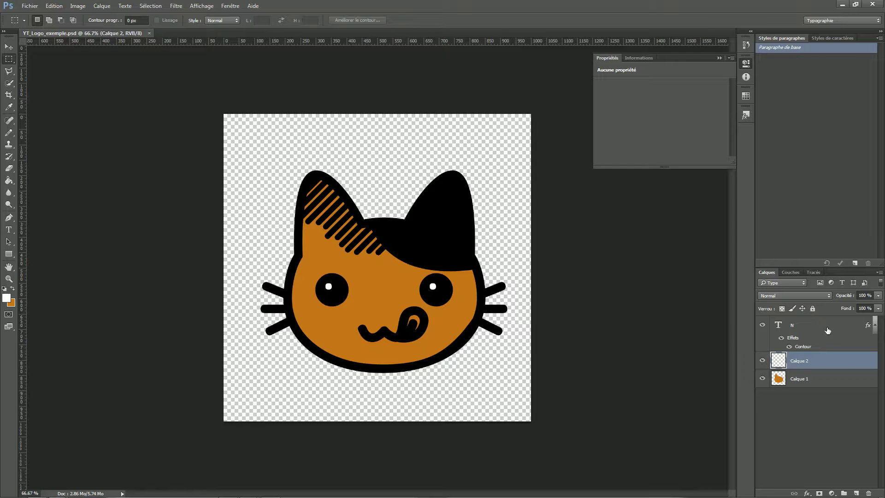
- Group the cat text layer, Calque 2 and Calque 1 together and name the group __LOGO
left_click(800, 327)
left_click(821, 382, "shift")
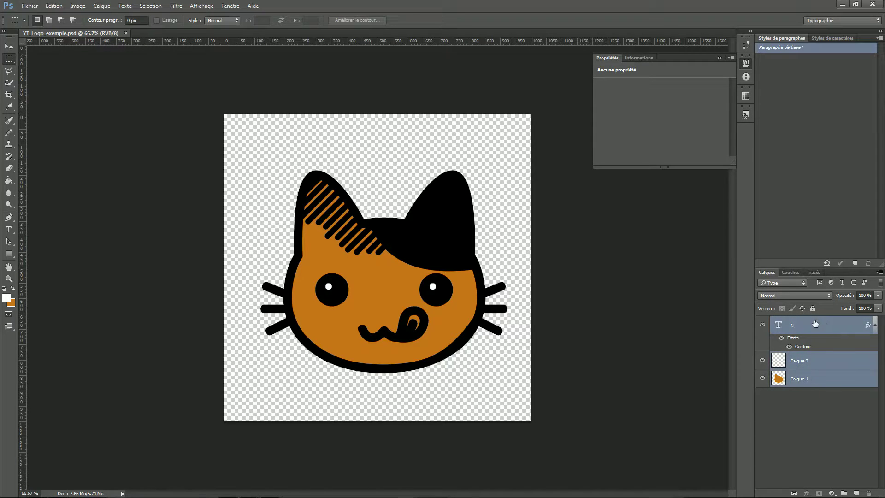
left_click_drag(815, 325, 844, 493)
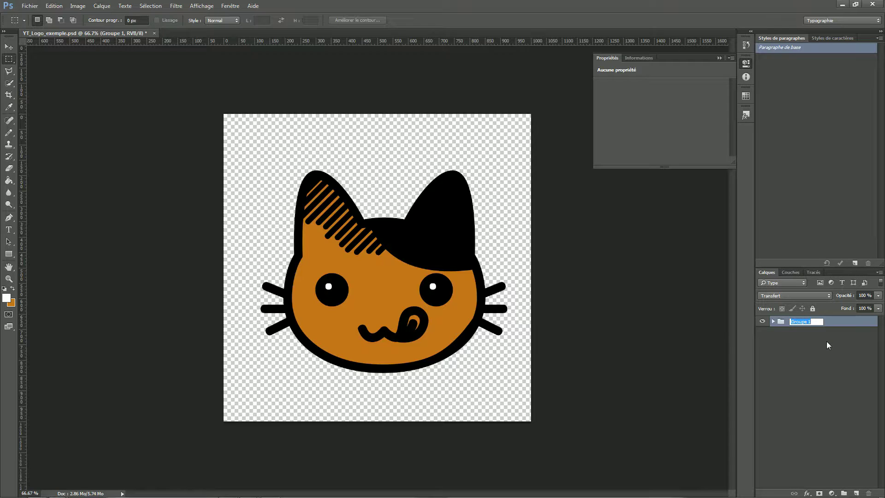
key("BackSpace")
key("Return")
- Give the __LOGO group a green colour label and expand it to show its layers
right_click(823, 326)
left_click(835, 295)
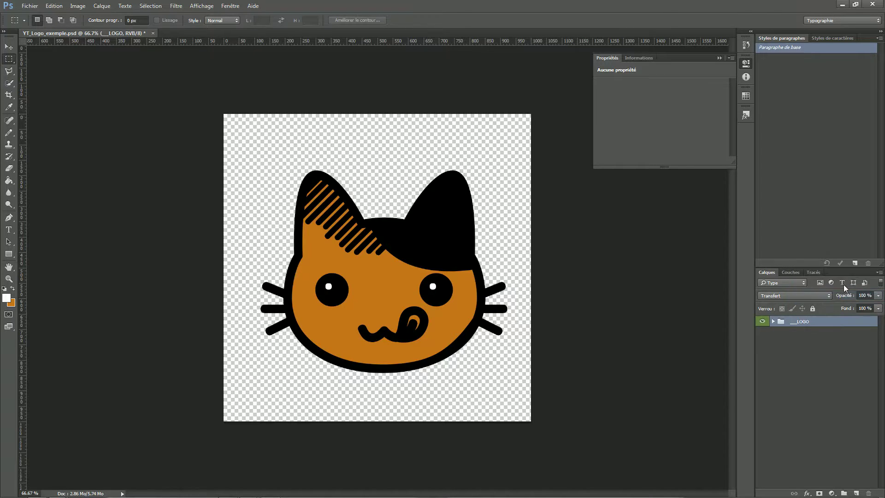
key("ctrl+s")
left_click(773, 322)
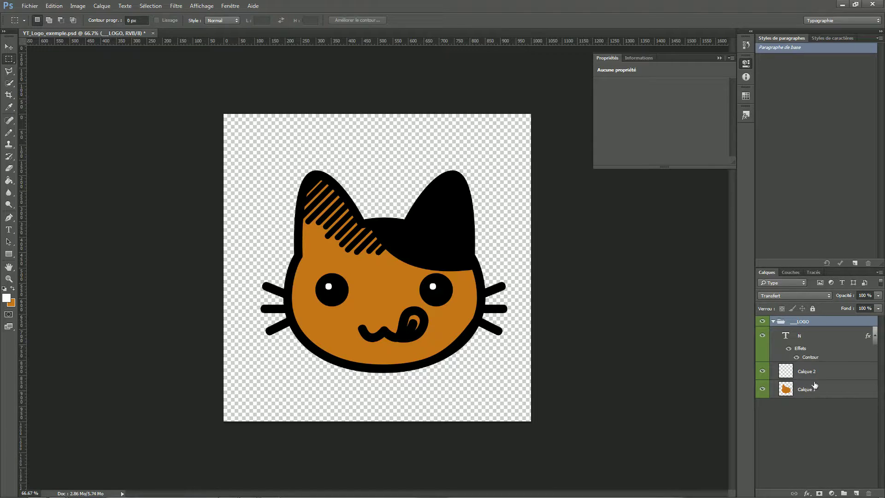
left_click(842, 391)
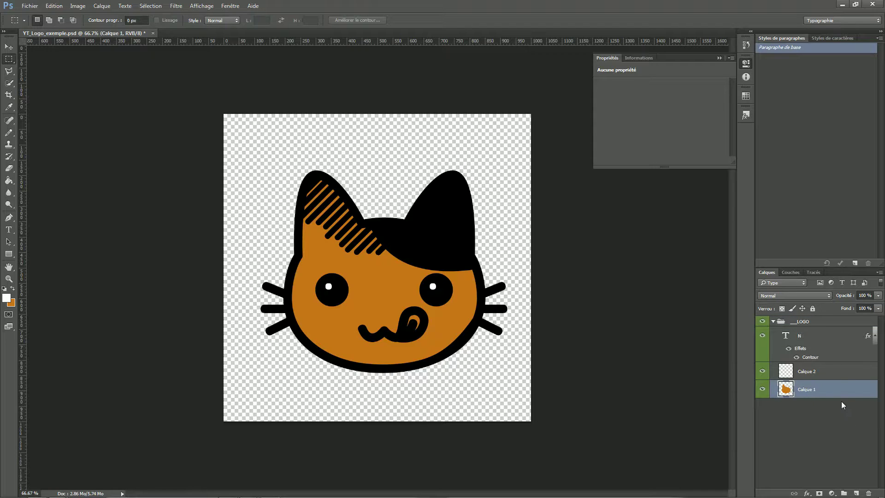
double_click(833, 391)
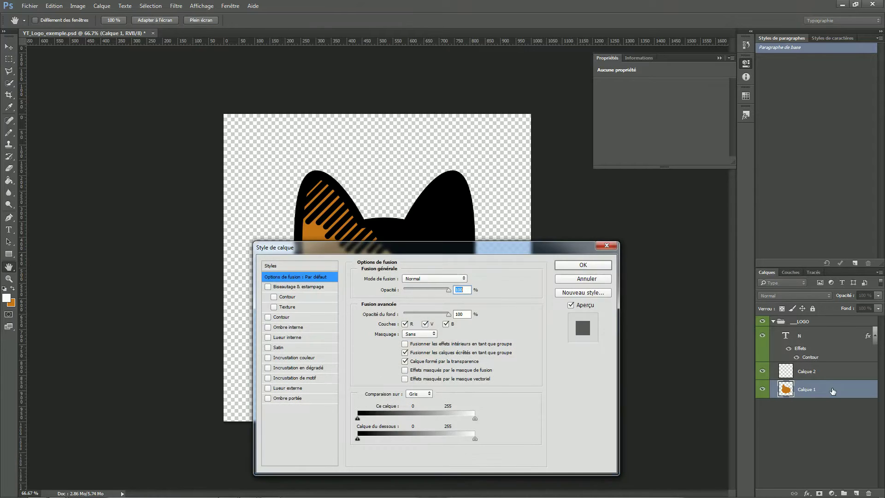
left_click(288, 399)
left_click_drag(378, 249, 645, 325)
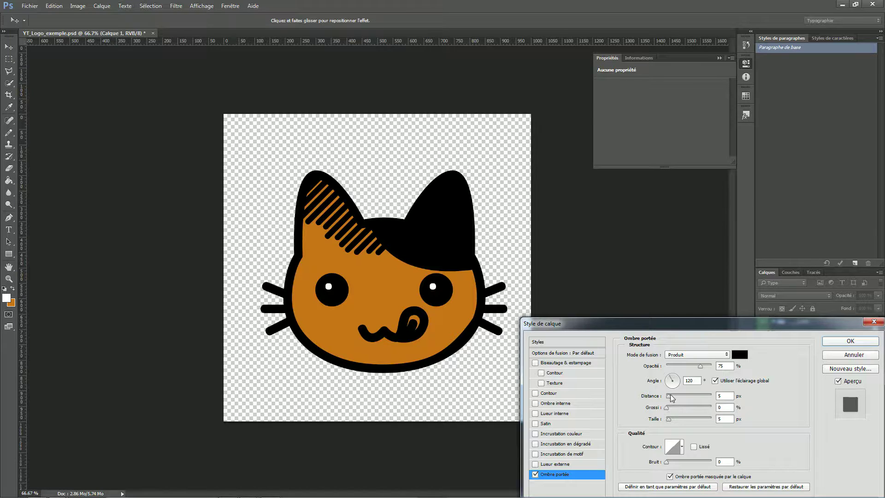
left_click_drag(668, 395, 689, 396)
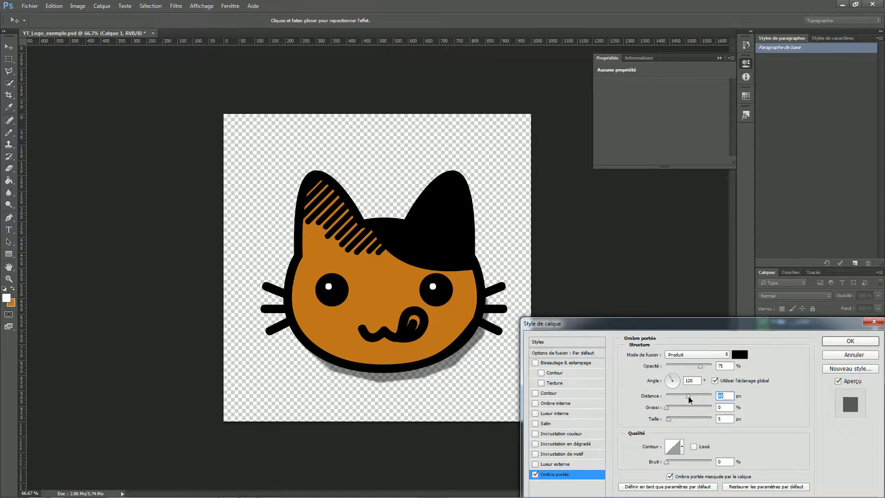
left_click_drag(679, 324, 501, 417)
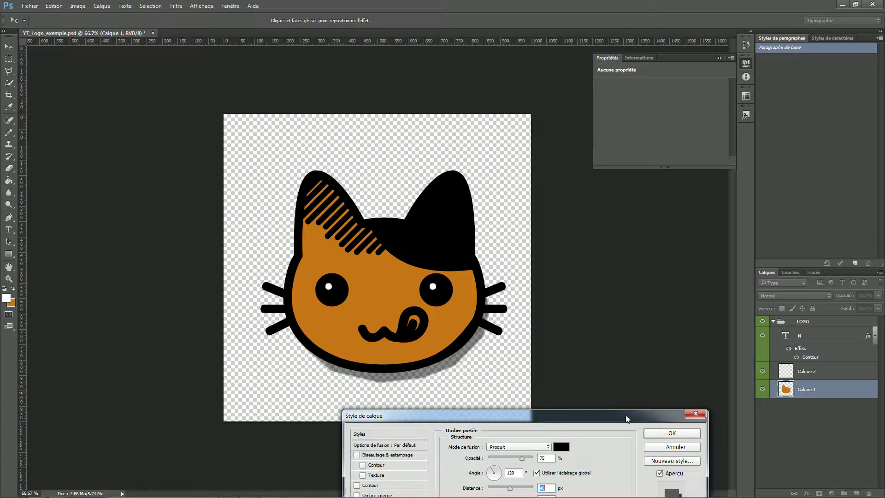
left_click(671, 446)
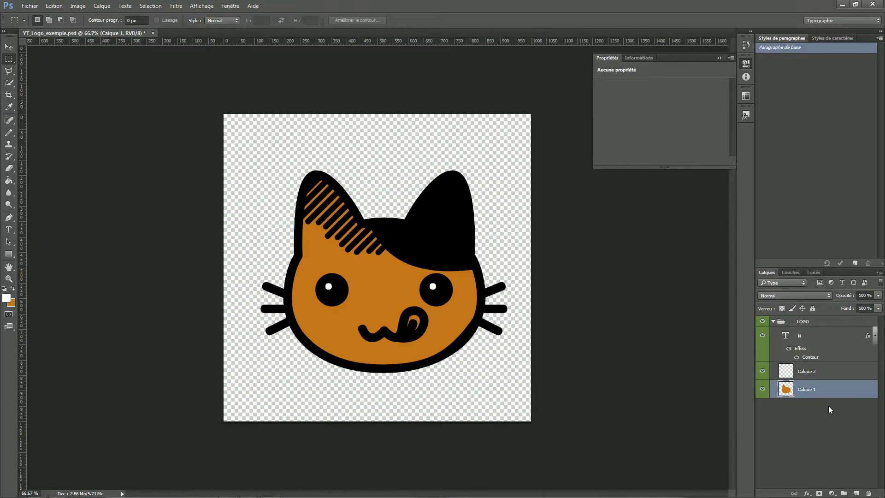
- Duplicate the N text layer as N copie and place the duplicate beneath the orange fill layer
left_click(807, 341)
right_click(818, 335)
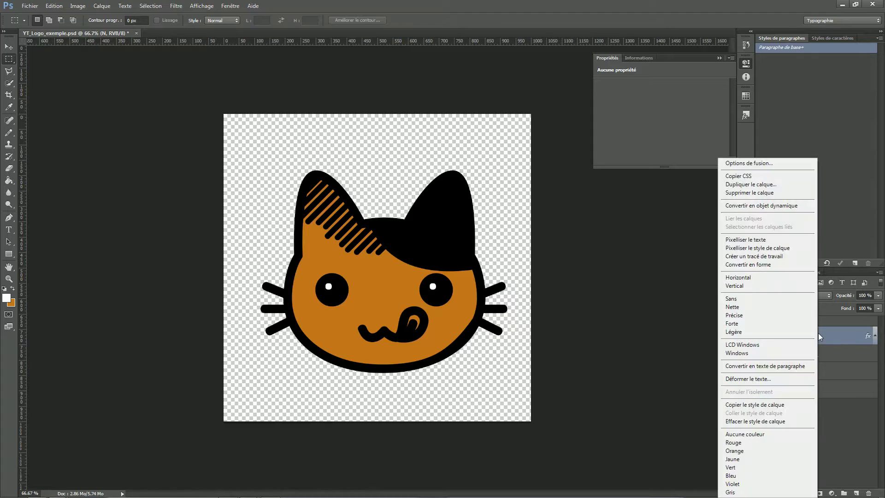
left_click(762, 183)
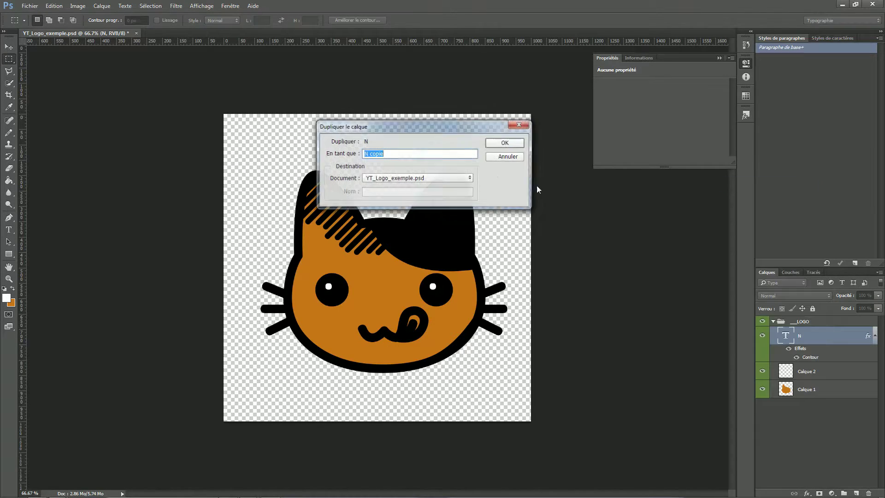
left_click(506, 143)
left_click_drag(813, 336, 818, 455)
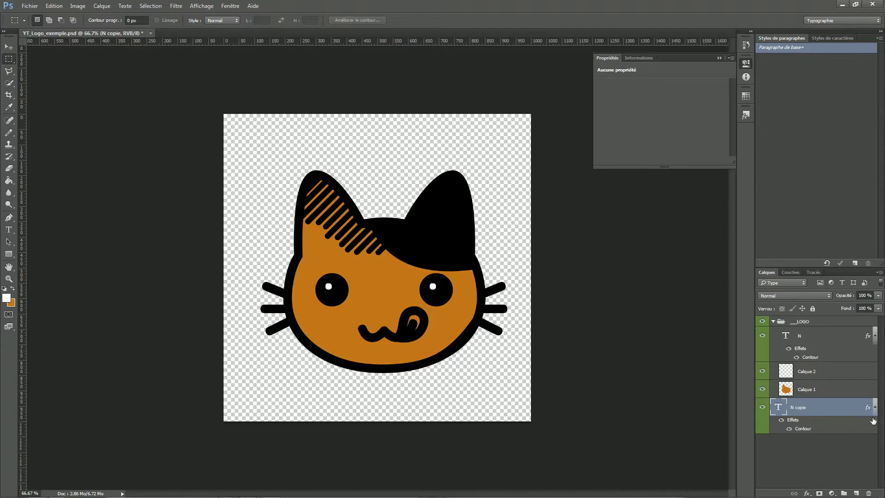
- Hide the stroke effect on N copie and add a drop shadow without global lighting, at a distance of about 19 px
left_click(789, 429)
double_click(868, 423)
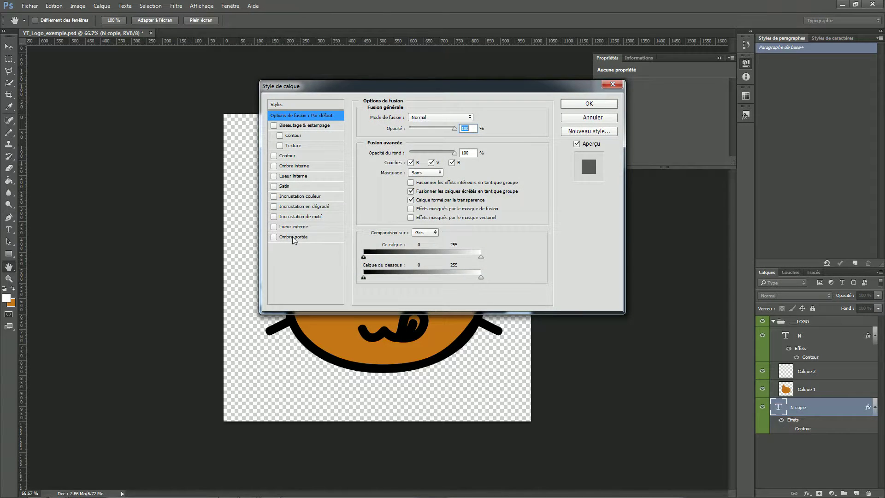
left_click(294, 238)
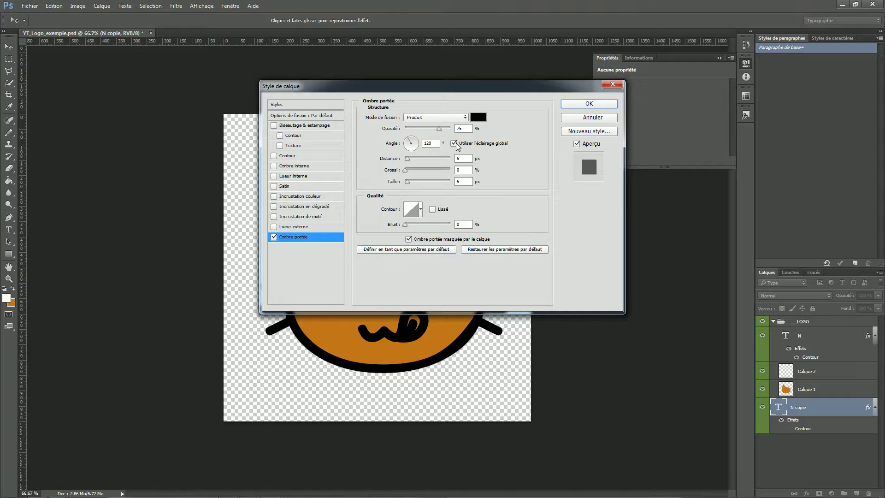
left_click(454, 143)
left_click_drag(452, 86, 690, 187)
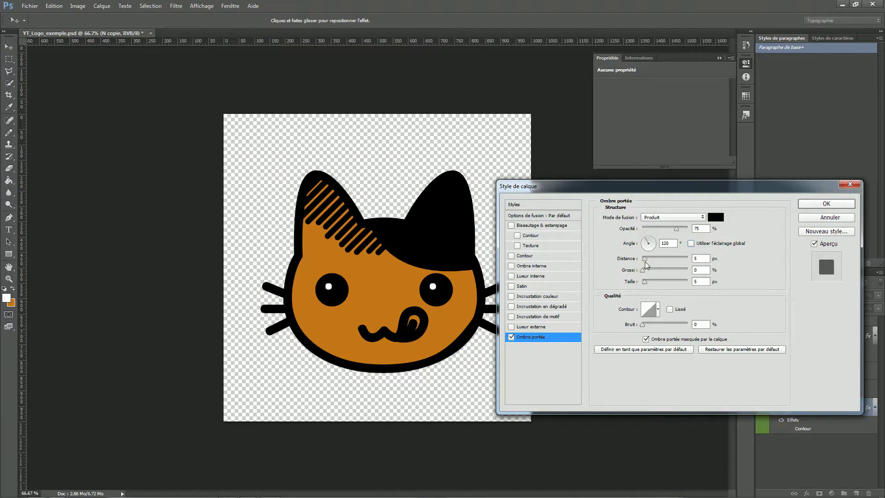
left_click_drag(645, 258, 651, 261)
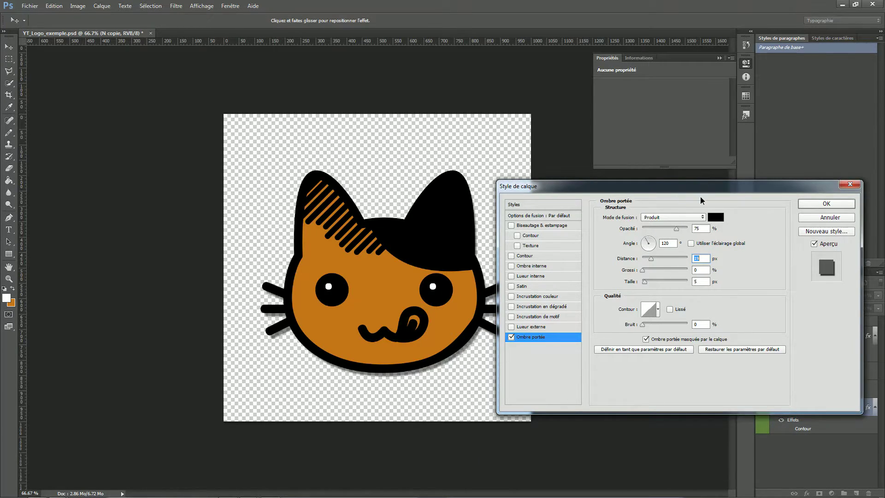
left_click_drag(701, 187, 471, 387)
left_click(599, 405)
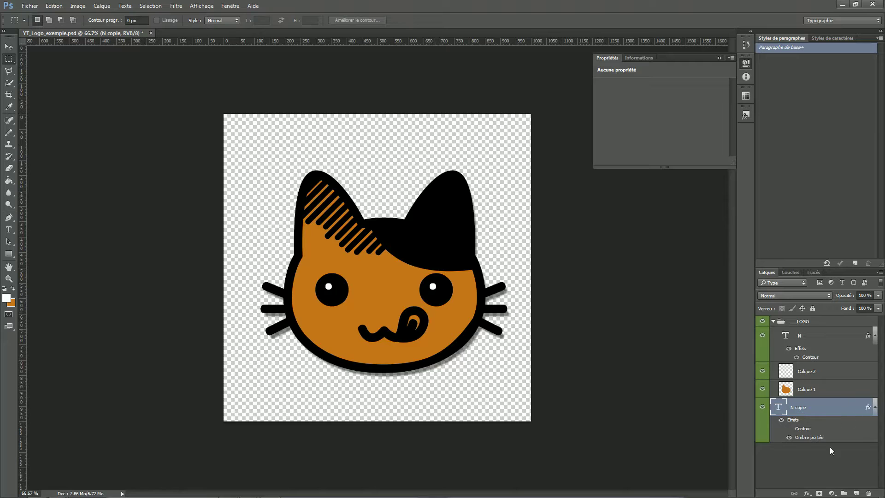
- Create a new layer above N copie and outline the inside of the cat's tongue with the Polygonal Lasso
left_click(857, 493)
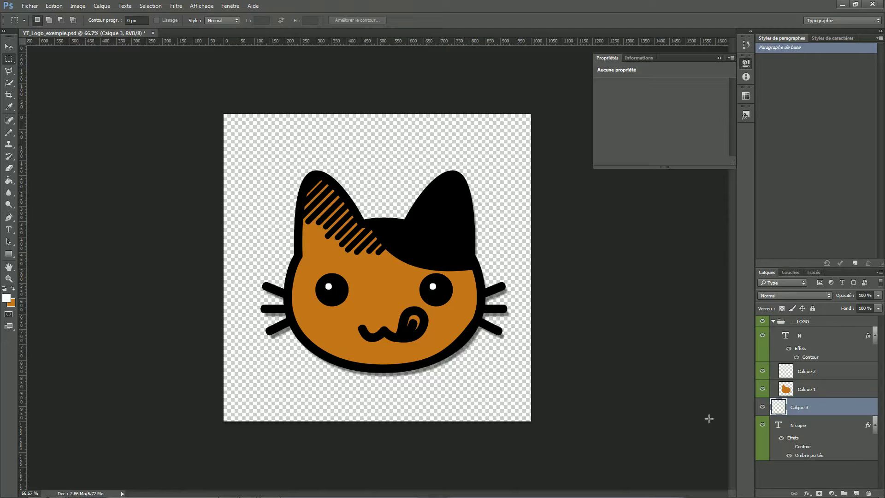
left_click(8, 70)
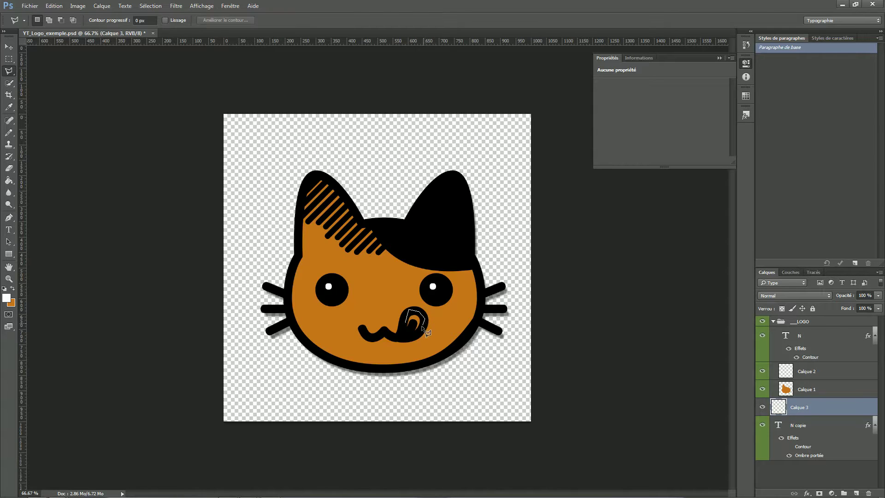
left_click(422, 327)
left_click(416, 333)
left_click(408, 328)
left_click(407, 325)
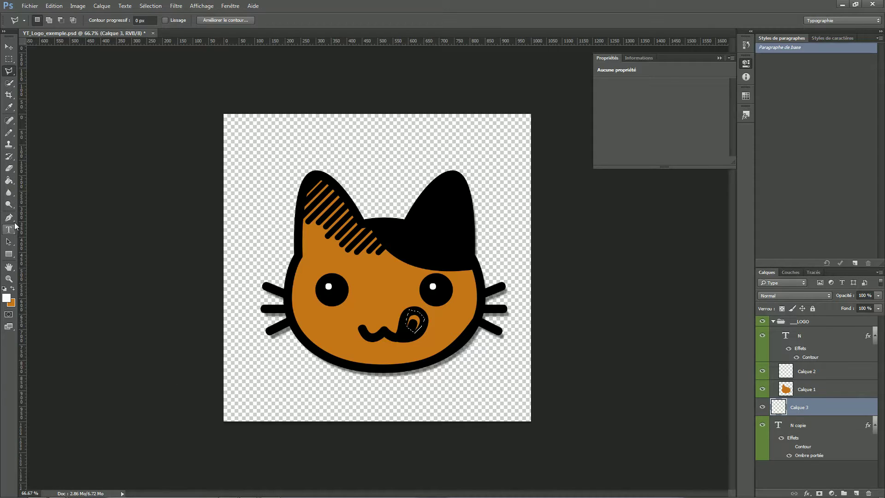
- Set the foreground colour to a bright pink and fill the tongue selection with the Paint Bucket
left_click(8, 180)
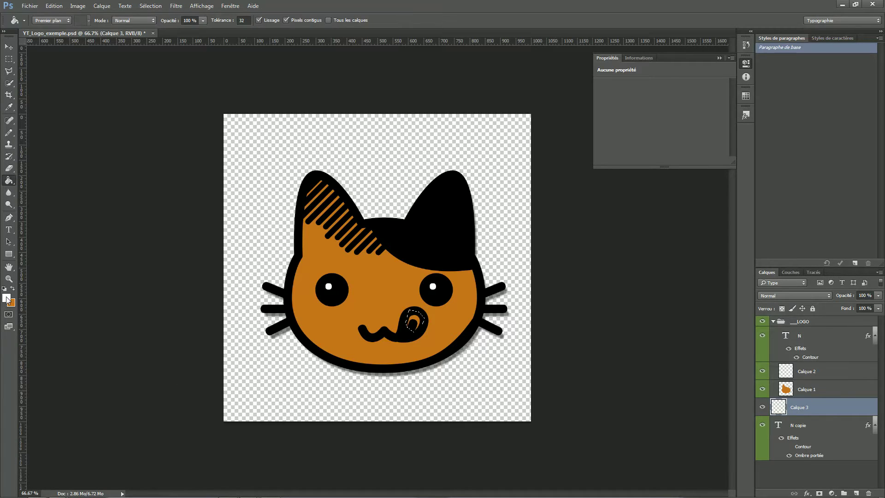
left_click(7, 299)
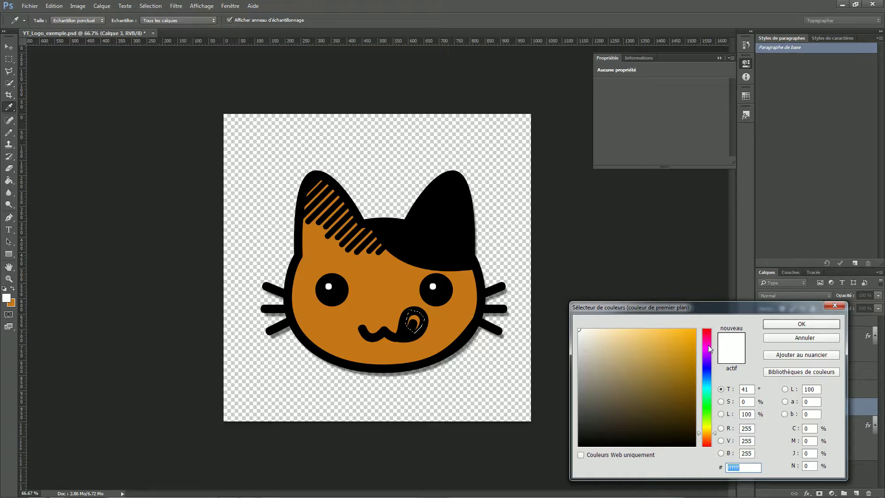
mouse_move(709, 345)
left_mouse_down()
mouse_move(708, 358)
mouse_move(709, 342)
left_mouse_up()
left_click(686, 339)
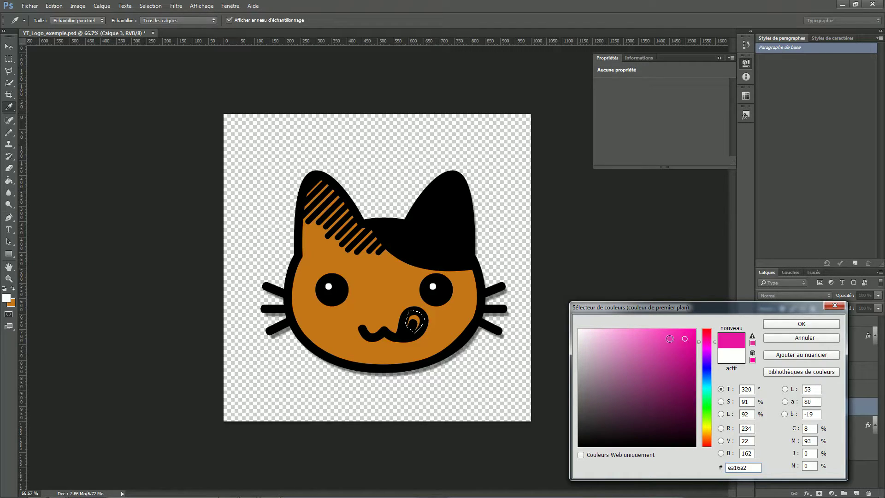
left_click(661, 340)
left_click(776, 325)
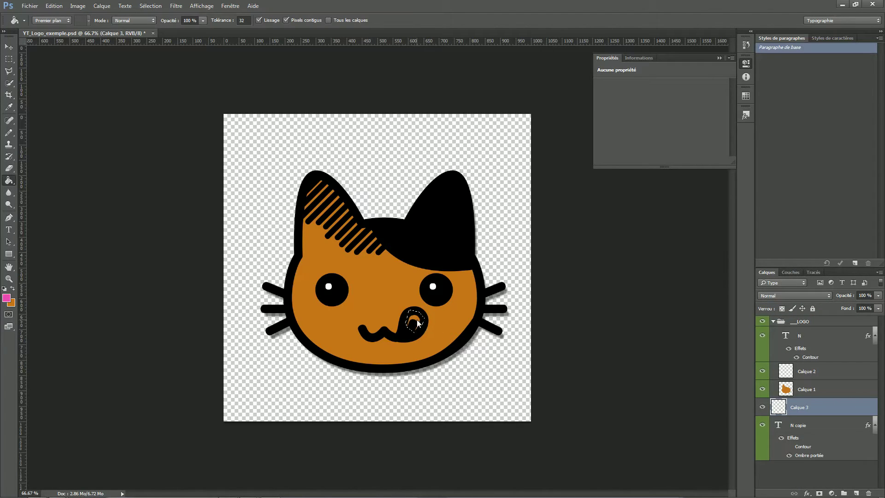
- Move the tongue layer above the eye highlight layer, clear the selection and save the document
left_click_drag(801, 409, 805, 371)
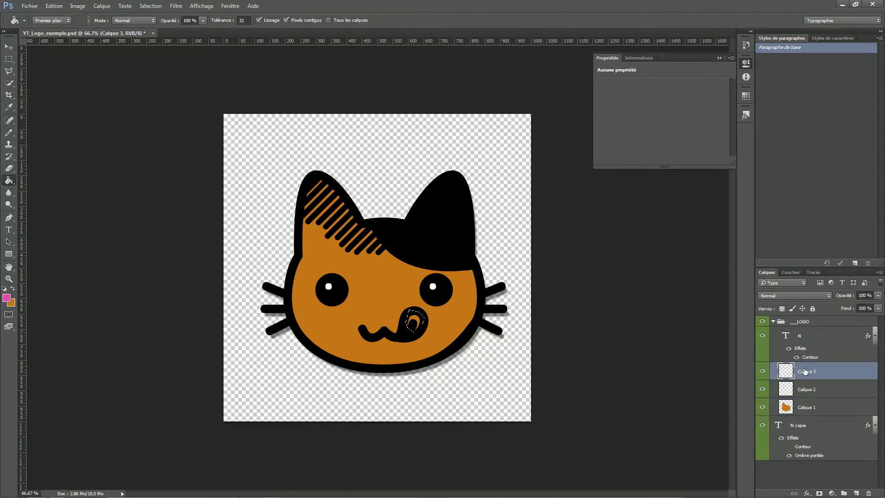
left_click(8, 59)
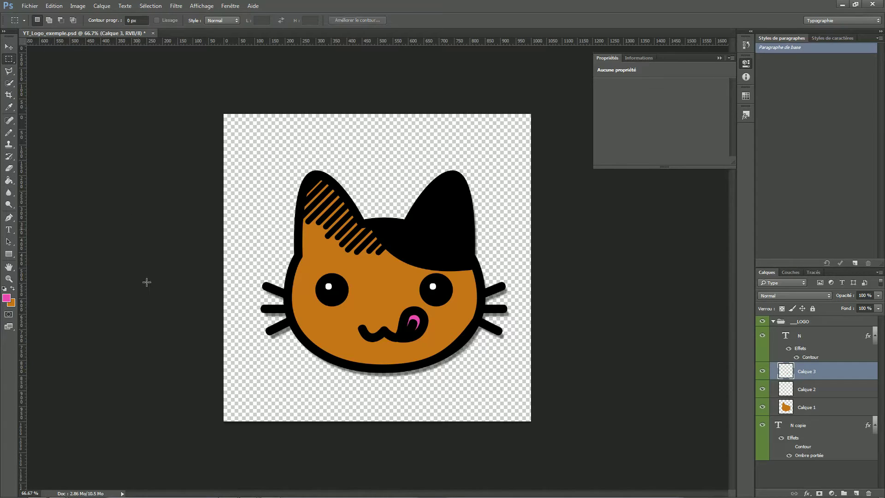
left_click(473, 423)
left_click(28, 5)
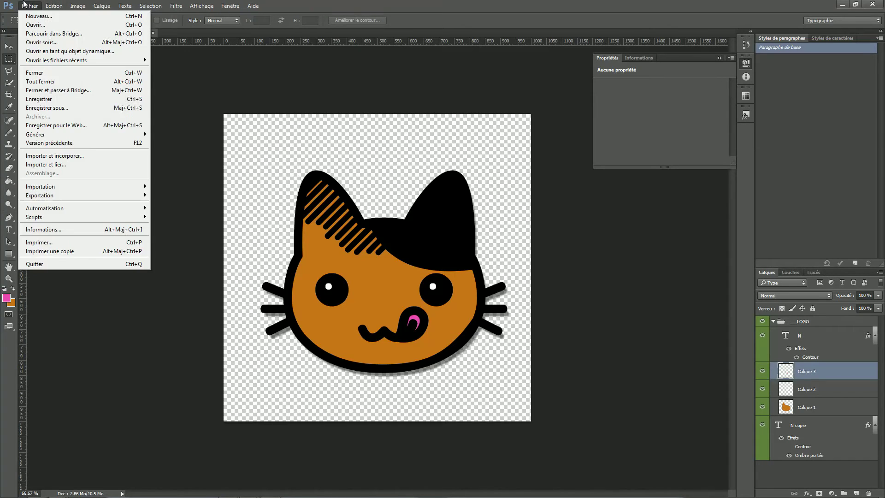
left_click(68, 99)
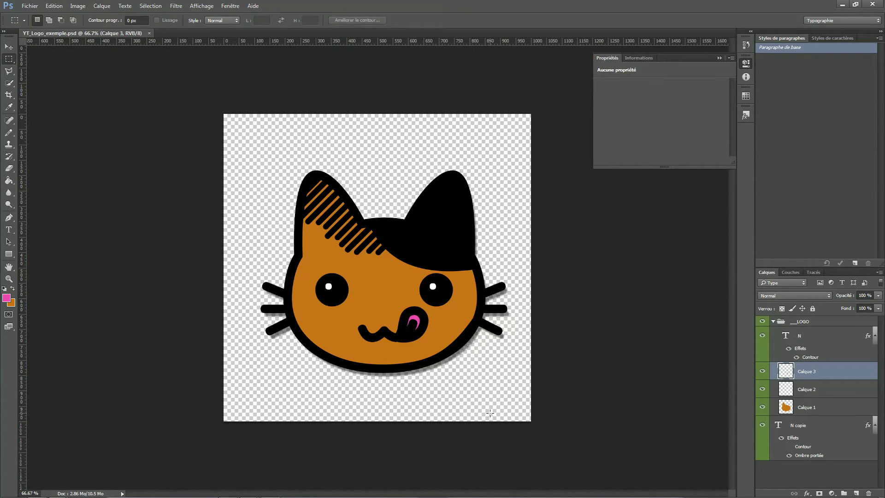